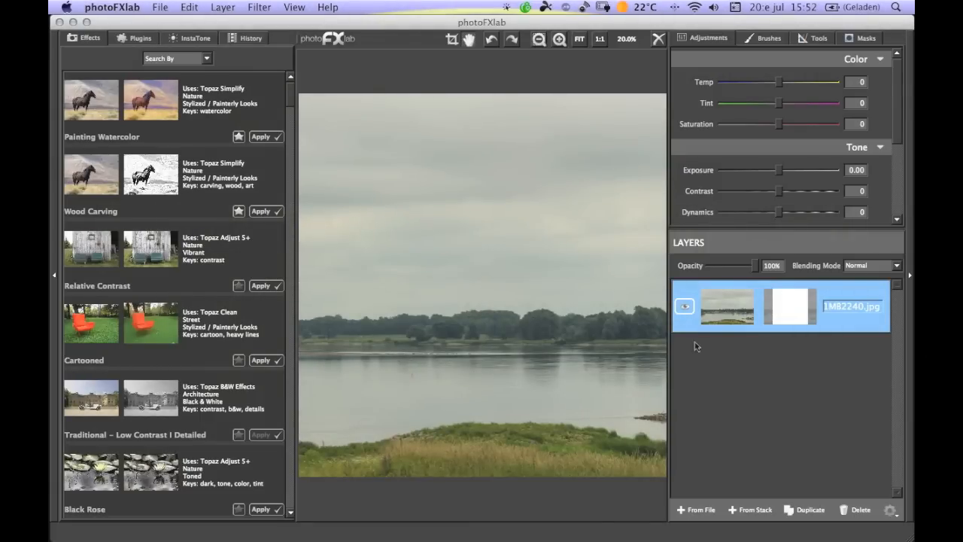
Browse the effect presets, the installed Topaz plugins and the InstaTone image sources
click(792, 319)
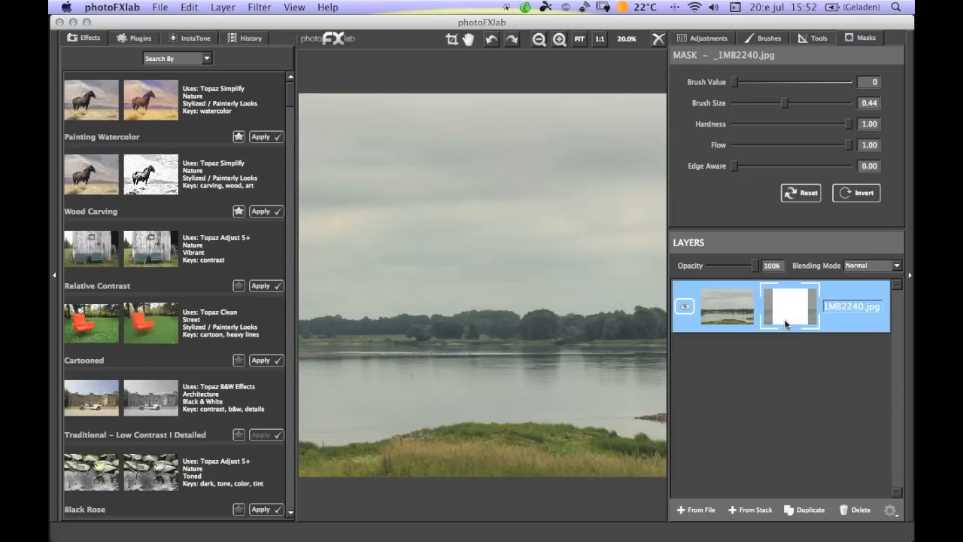
click(579, 39)
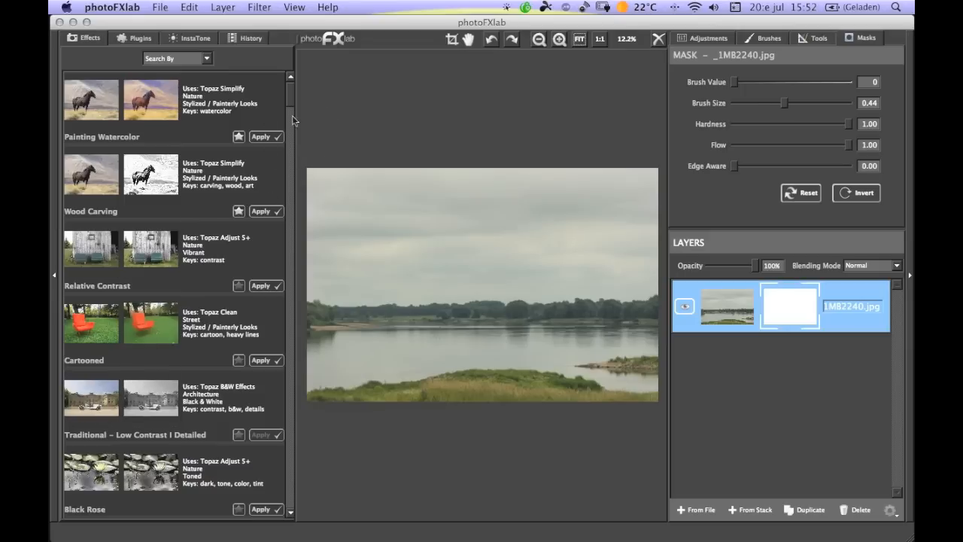
drag(292, 105, 293, 208)
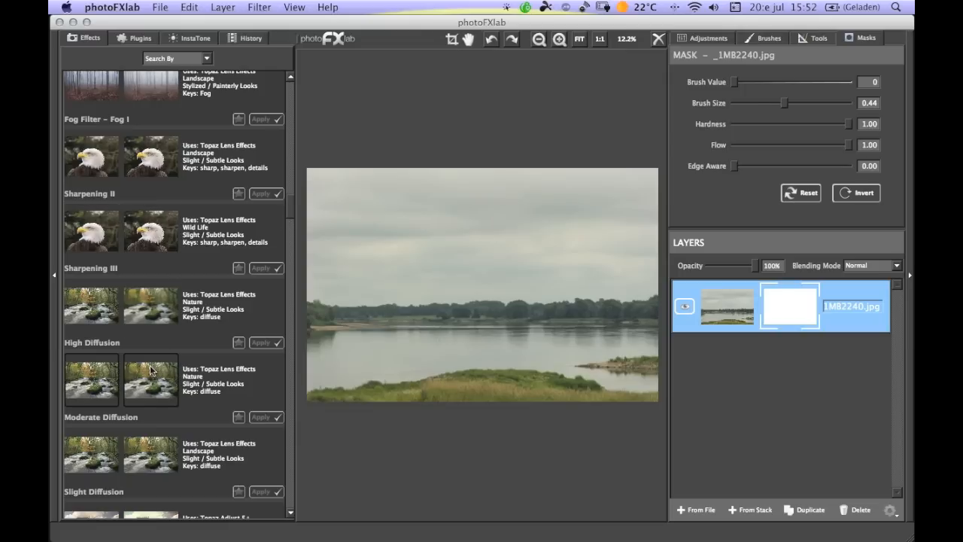
mouse_move(293, 213)
mouse_down()
mouse_move(290, 307)
mouse_move(299, 90)
mouse_move(290, 94)
mouse_up()
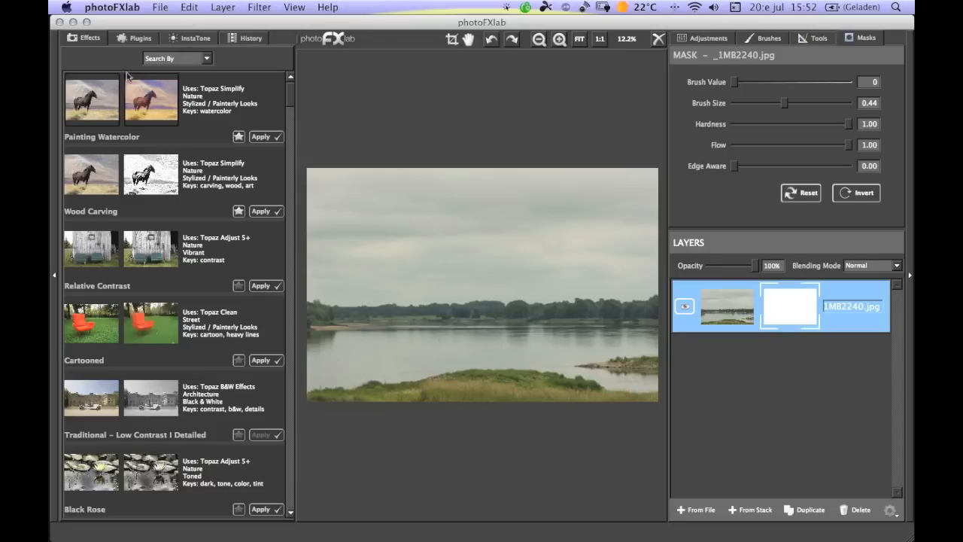
click(140, 41)
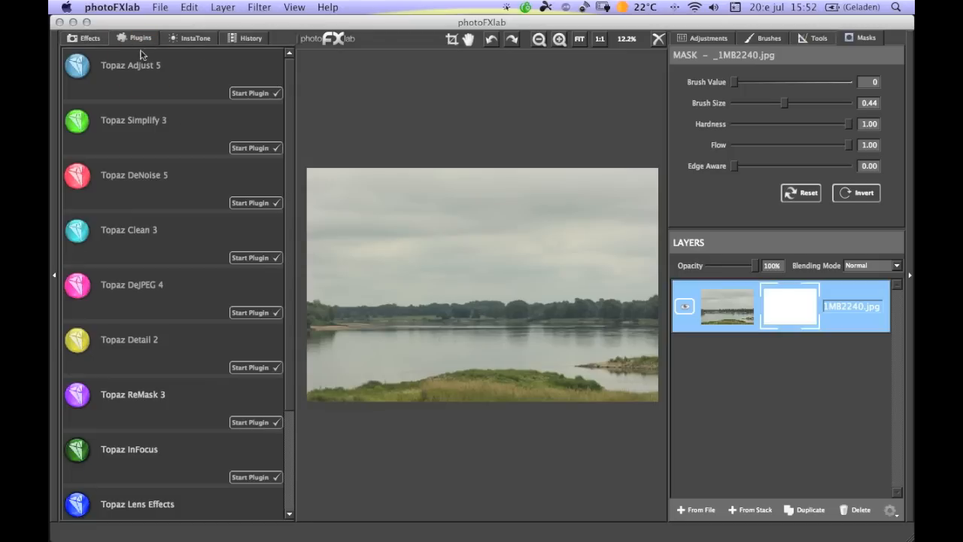
drag(289, 204, 297, 347)
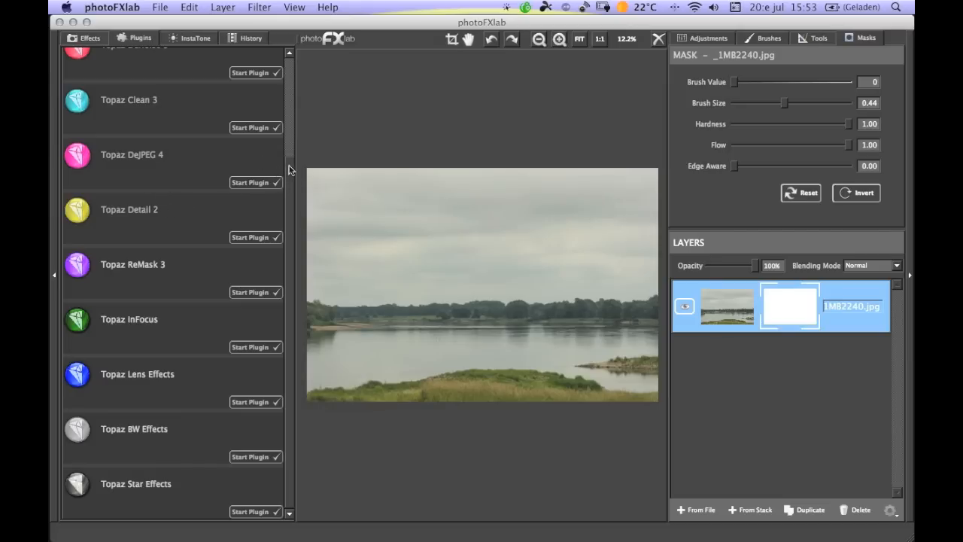
click(197, 37)
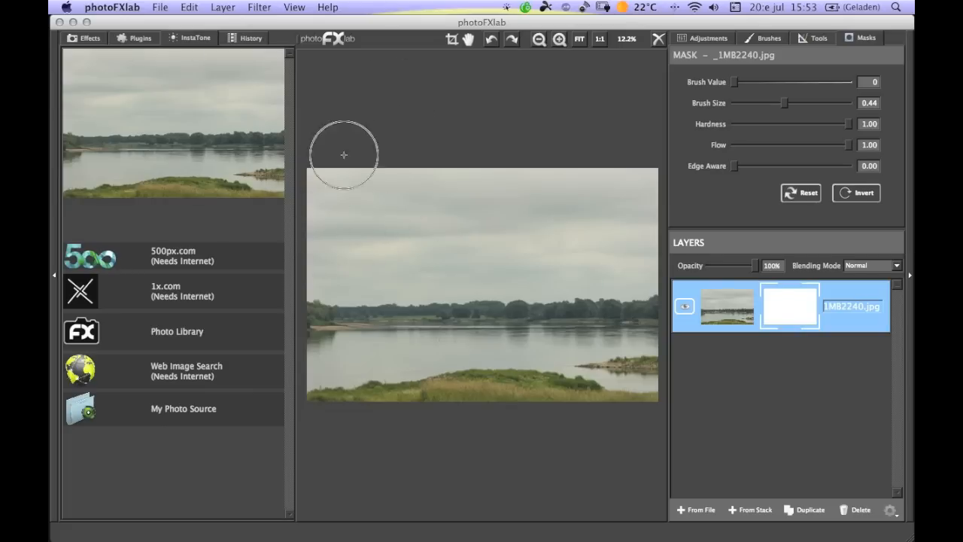
click(83, 39)
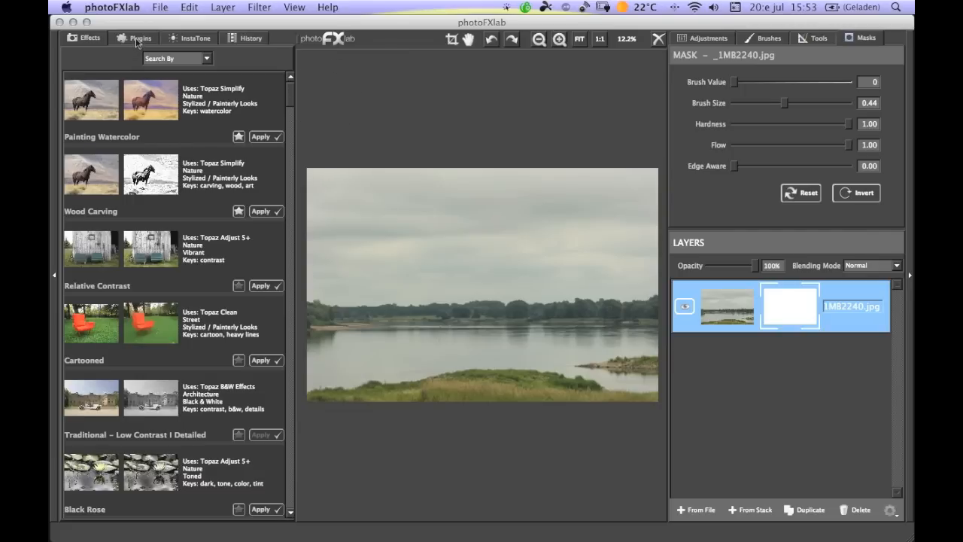
drag(288, 102, 292, 318)
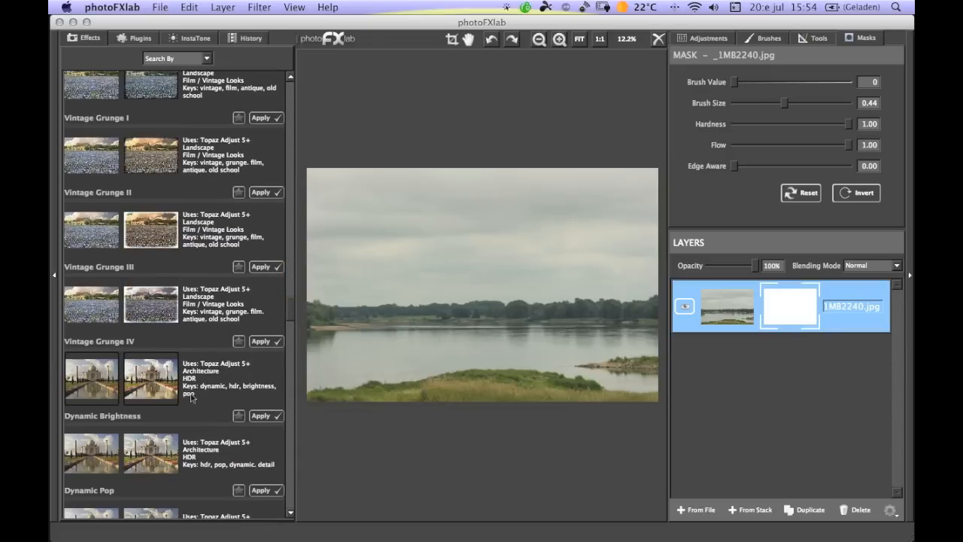
drag(292, 319, 281, 82)
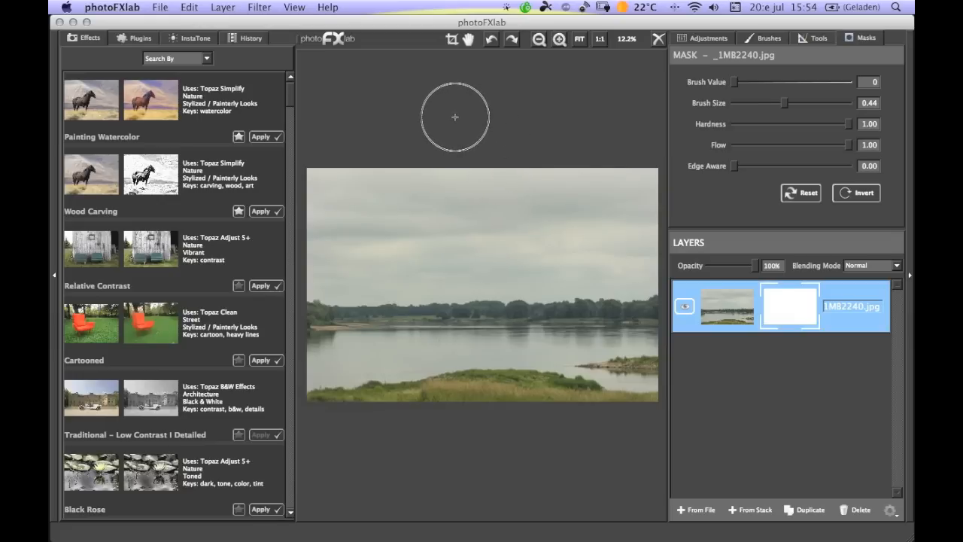
Collapse the effects library and fit the river photo to the widened workspace
click(53, 277)
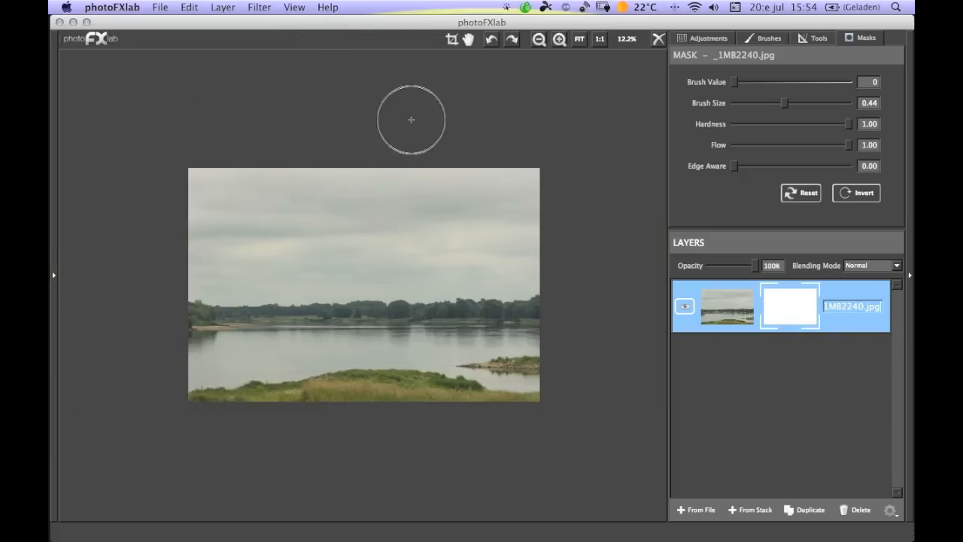
click(579, 44)
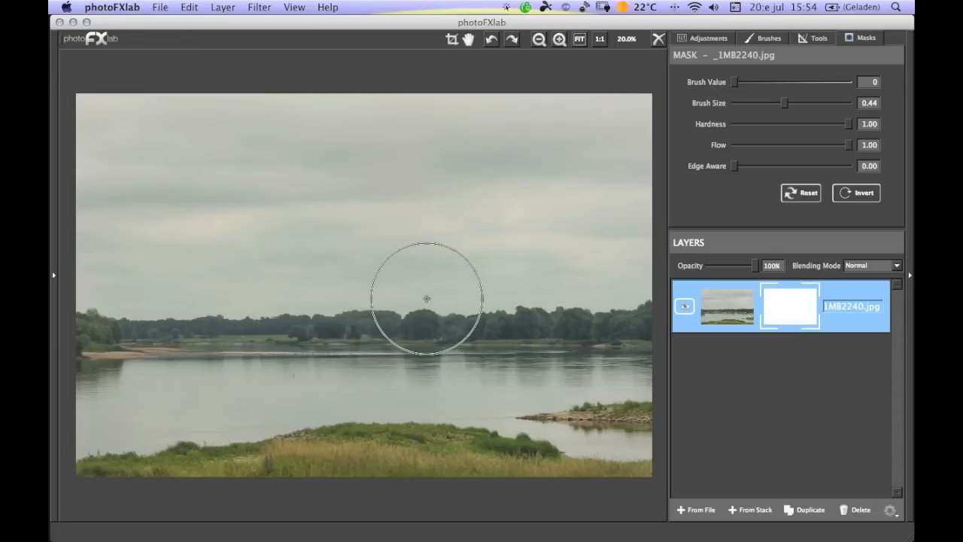
Review the adjustment, brush, transform tool and mask options available for the layer
click(703, 42)
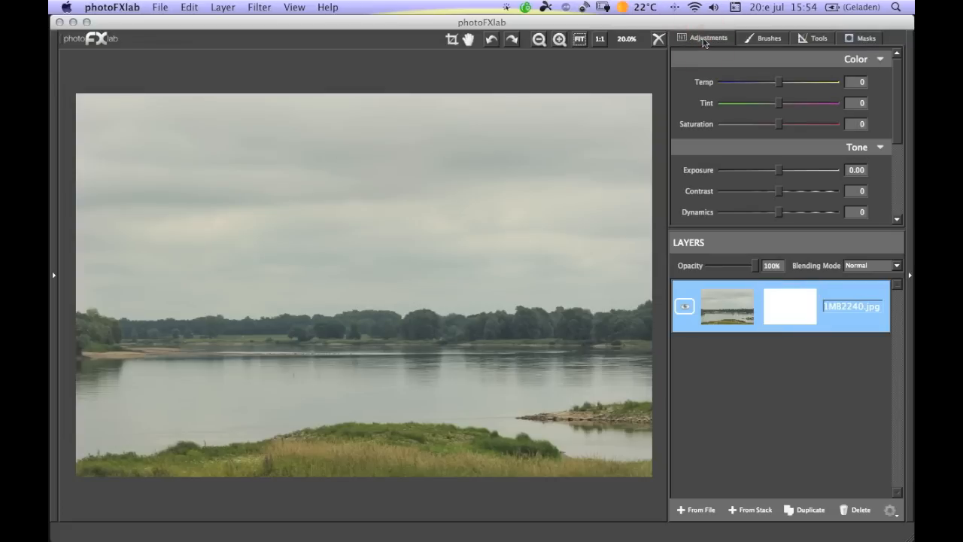
click(766, 41)
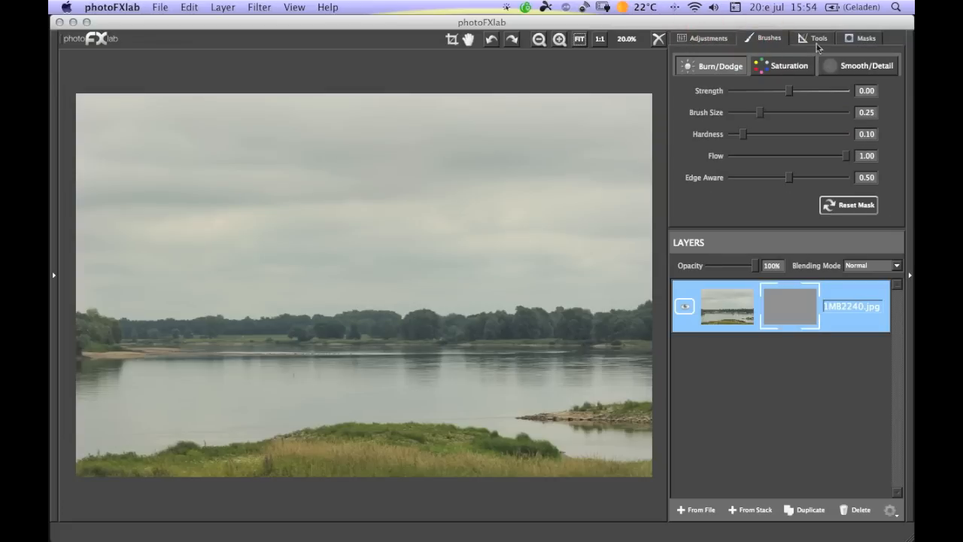
click(818, 41)
click(860, 42)
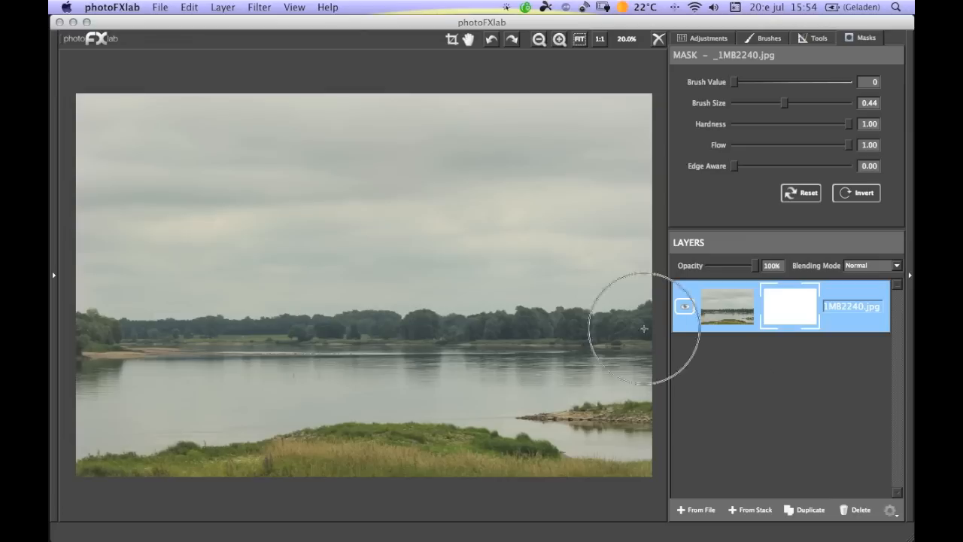
Add _1MB2270.jpg as a layer beneath the _1MB2240.jpg layer and check it by temporarily hiding the upper photo
click(696, 509)
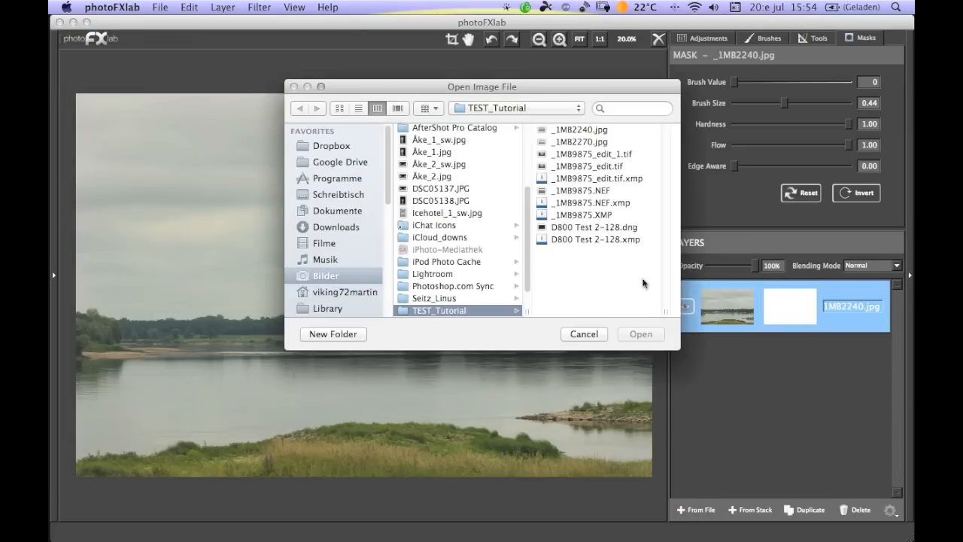
click(590, 143)
click(641, 333)
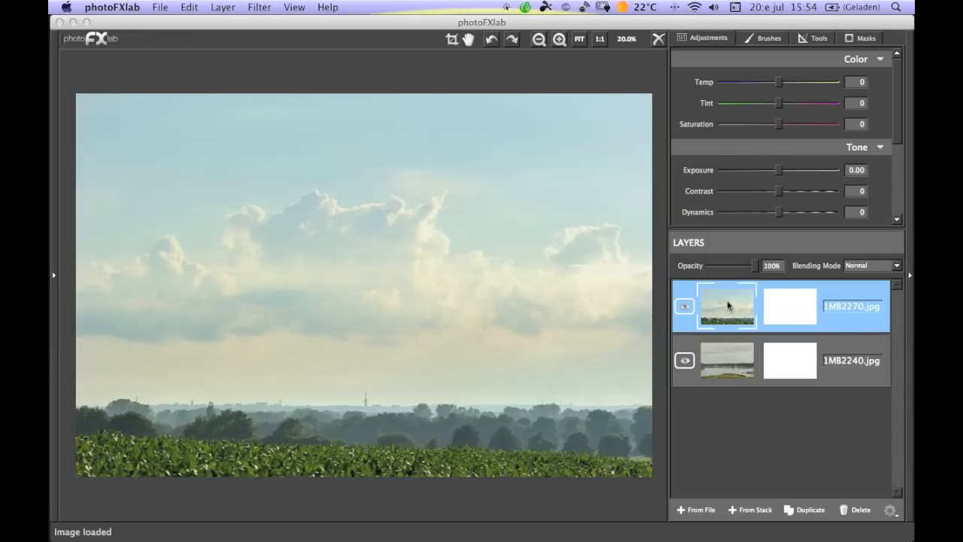
drag(727, 309, 765, 424)
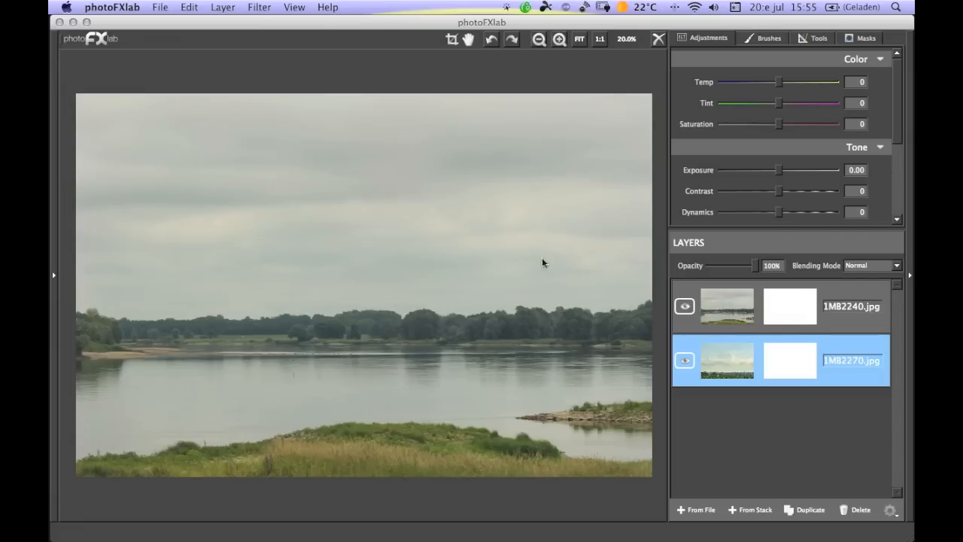
click(685, 307)
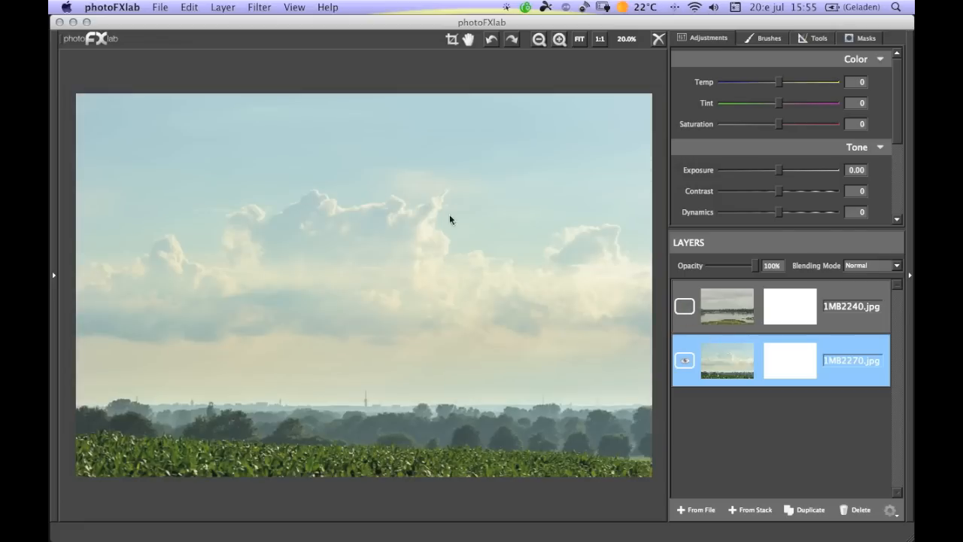
click(686, 307)
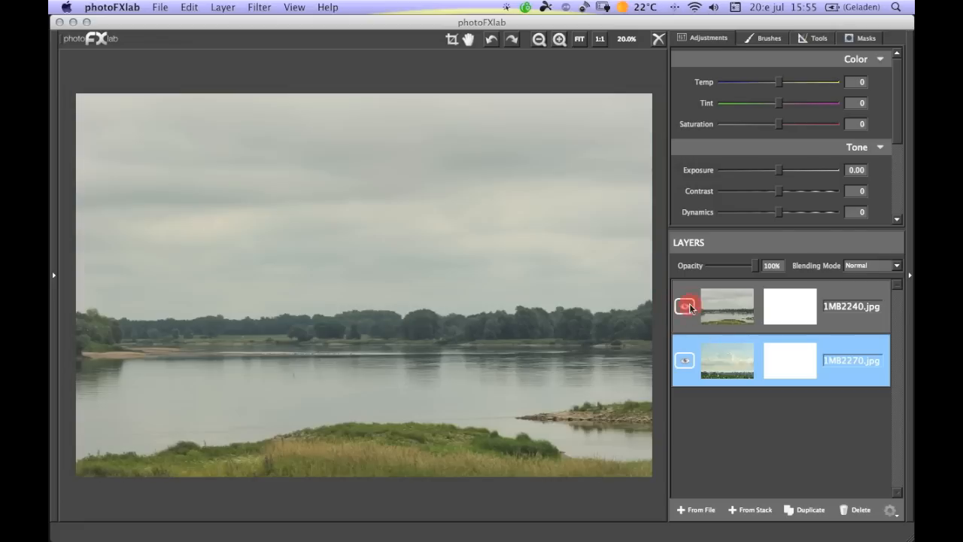
Set up the Smooth/Detail brush on the _1MB2240.jpg layer with strength 0.61, brush size 0.10 and Edge Aware 1.00
click(727, 312)
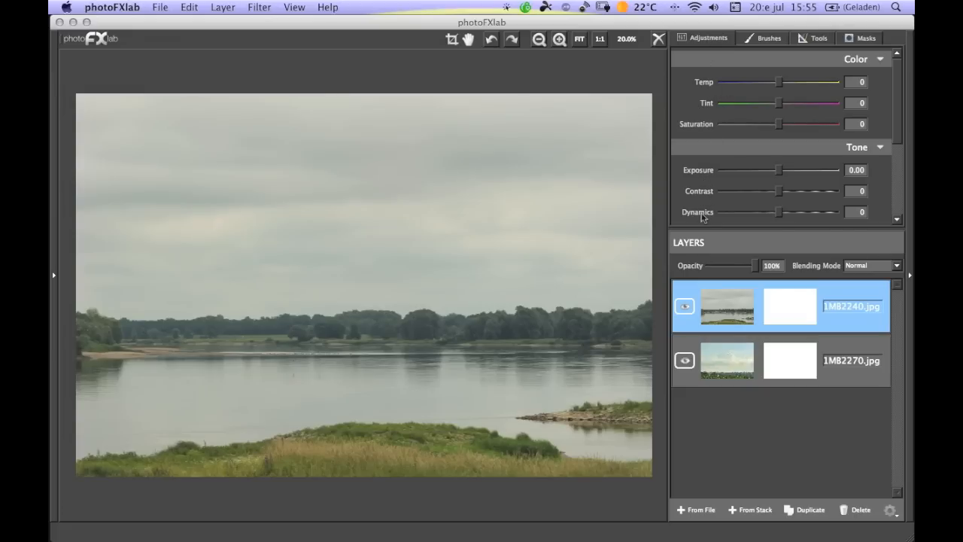
click(764, 42)
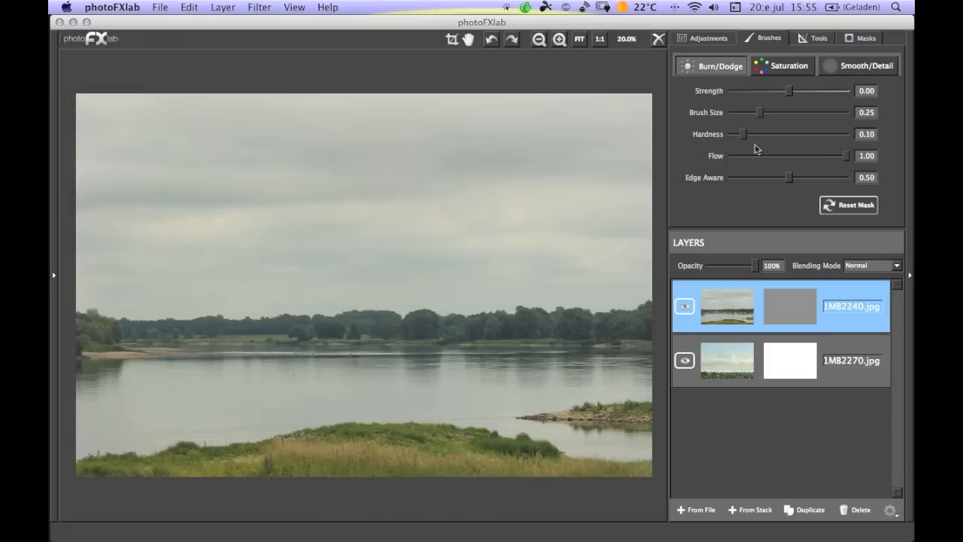
click(844, 73)
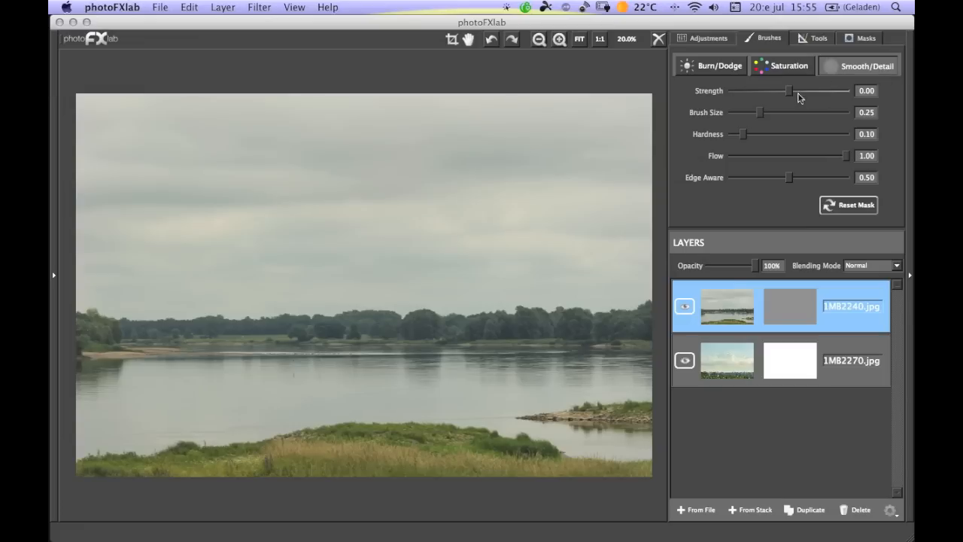
drag(789, 91, 826, 91)
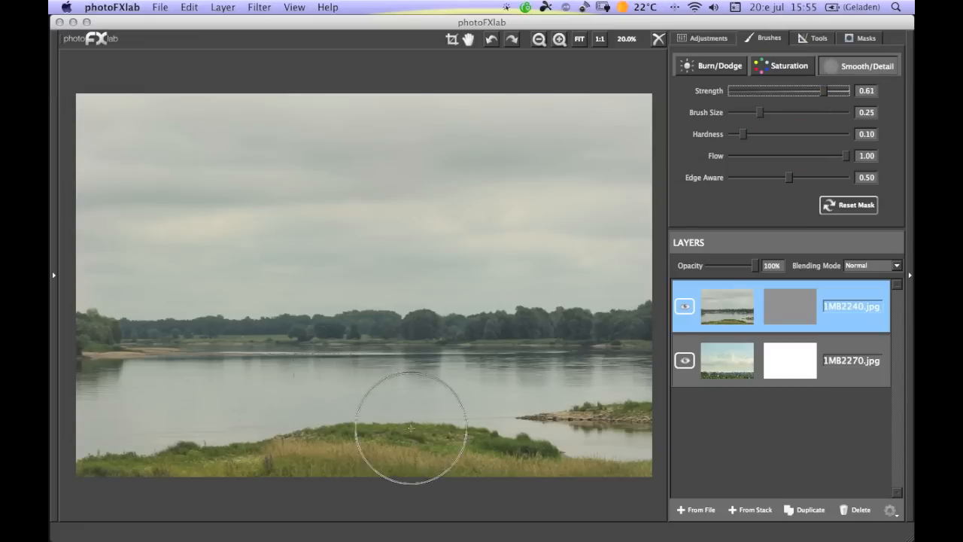
drag(760, 113, 742, 113)
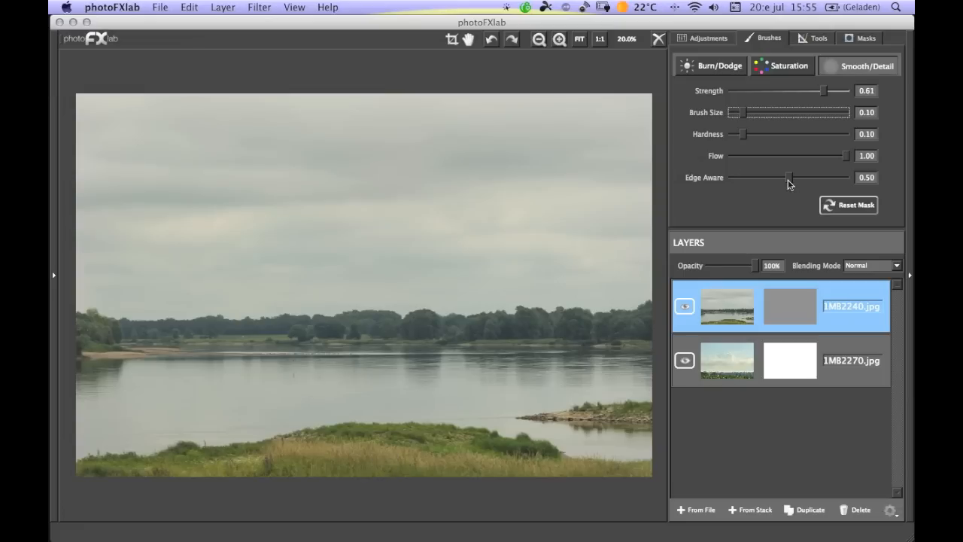
drag(791, 179, 846, 182)
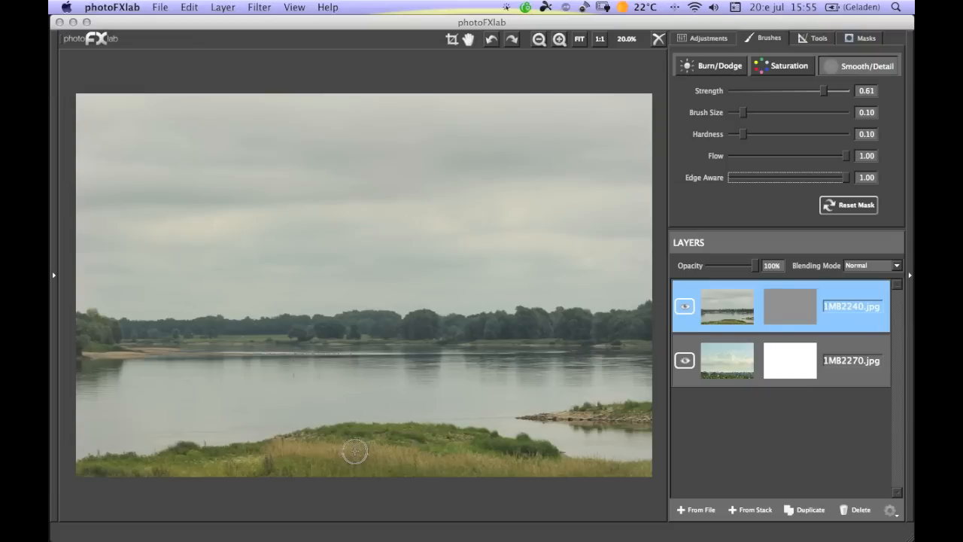
Paint extra detail over the grass and stones in the middle of the foreground riverbank, working at 100% zoom
mouse_move(354, 449)
mouse_down()
mouse_move(293, 454)
mouse_move(329, 447)
mouse_move(334, 436)
mouse_move(409, 445)
mouse_move(342, 451)
mouse_up()
click(600, 39)
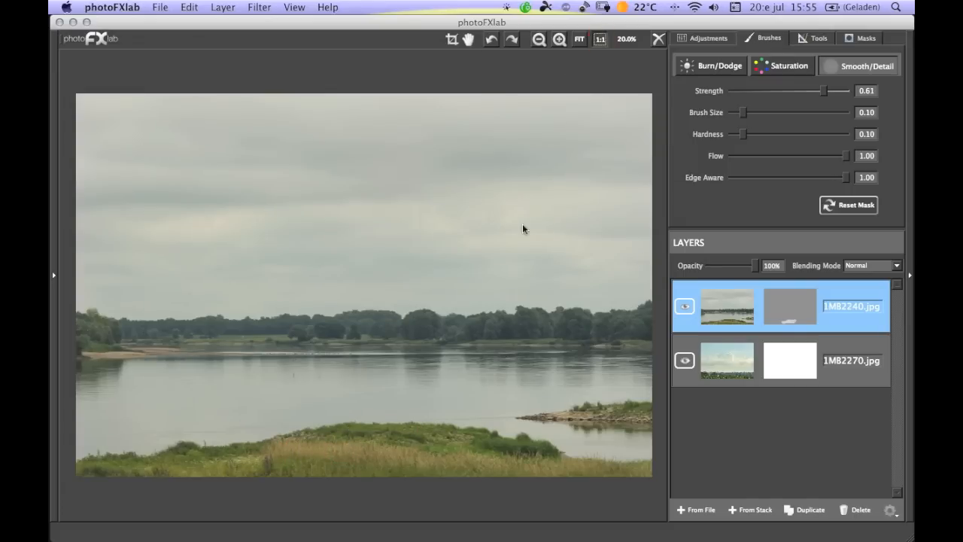
key(space)
drag(417, 402, 434, 184)
drag(445, 297, 479, 52)
drag(437, 318, 573, 265)
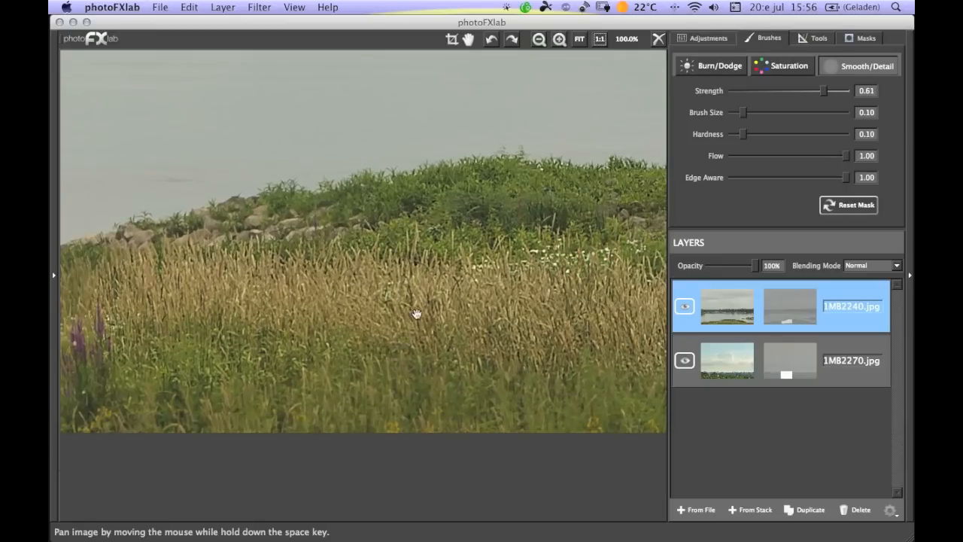
click(861, 69)
mouse_move(354, 382)
mouse_down()
mouse_move(112, 404)
mouse_move(274, 394)
mouse_move(453, 410)
mouse_move(531, 401)
mouse_move(561, 360)
mouse_move(523, 270)
mouse_move(483, 239)
mouse_move(347, 254)
mouse_move(230, 280)
mouse_move(143, 365)
mouse_move(515, 332)
mouse_move(550, 319)
mouse_move(459, 325)
mouse_up()
key(space)
click(455, 320)
drag(581, 215, 569, 228)
Continue brushing detail over the reeds and grass along the right part of the riverbank, finishing with the whole photo in view
click(843, 66)
mouse_move(428, 341)
mouse_down()
mouse_move(399, 328)
mouse_move(414, 304)
mouse_move(180, 313)
mouse_move(175, 363)
mouse_move(325, 371)
mouse_move(443, 347)
mouse_move(381, 356)
mouse_move(389, 324)
mouse_move(129, 314)
mouse_move(113, 318)
mouse_move(110, 348)
mouse_move(168, 361)
mouse_move(393, 329)
mouse_up()
key(space)
drag(566, 332, 141, 321)
drag(505, 319, 126, 327)
drag(483, 291, 206, 295)
drag(264, 263, 336, 251)
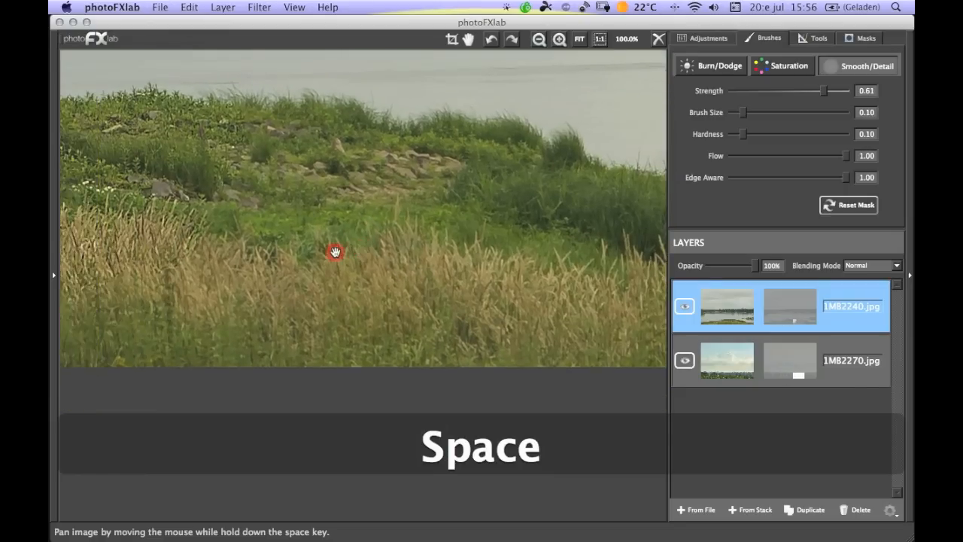
drag(204, 268, 103, 338)
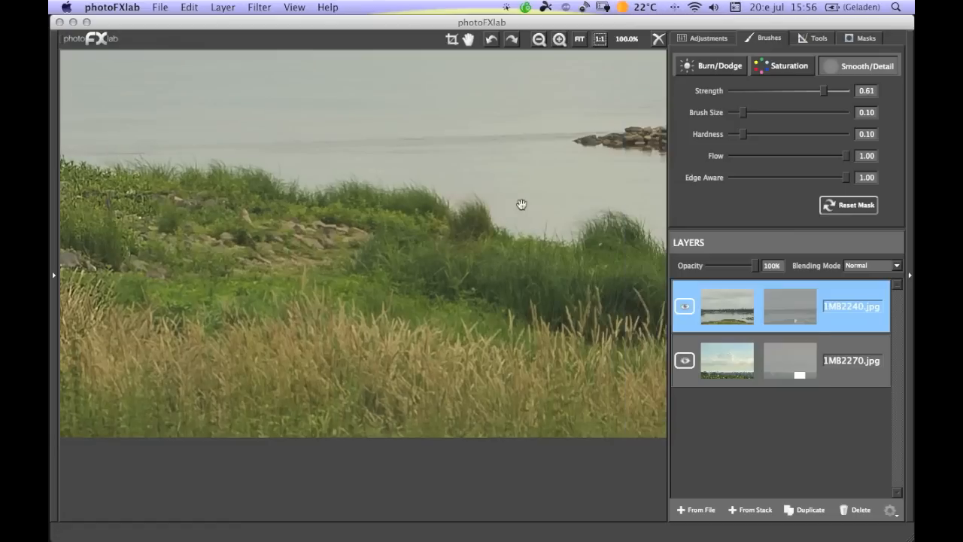
click(849, 67)
mouse_move(151, 361)
mouse_down()
mouse_move(129, 366)
mouse_move(129, 388)
mouse_move(183, 259)
mouse_move(286, 258)
mouse_move(454, 290)
mouse_move(233, 363)
mouse_move(168, 409)
mouse_move(499, 400)
mouse_move(468, 288)
mouse_move(490, 311)
mouse_move(241, 298)
mouse_up()
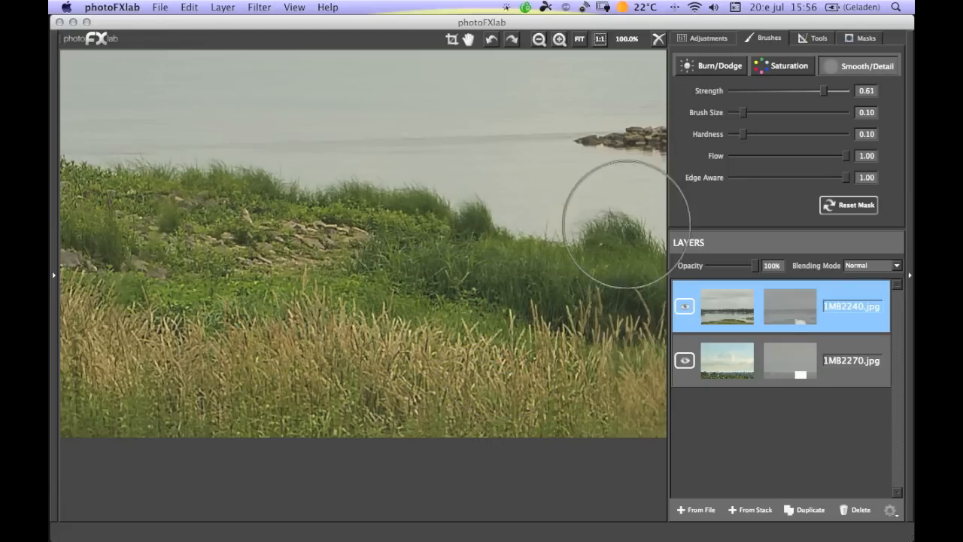
click(579, 38)
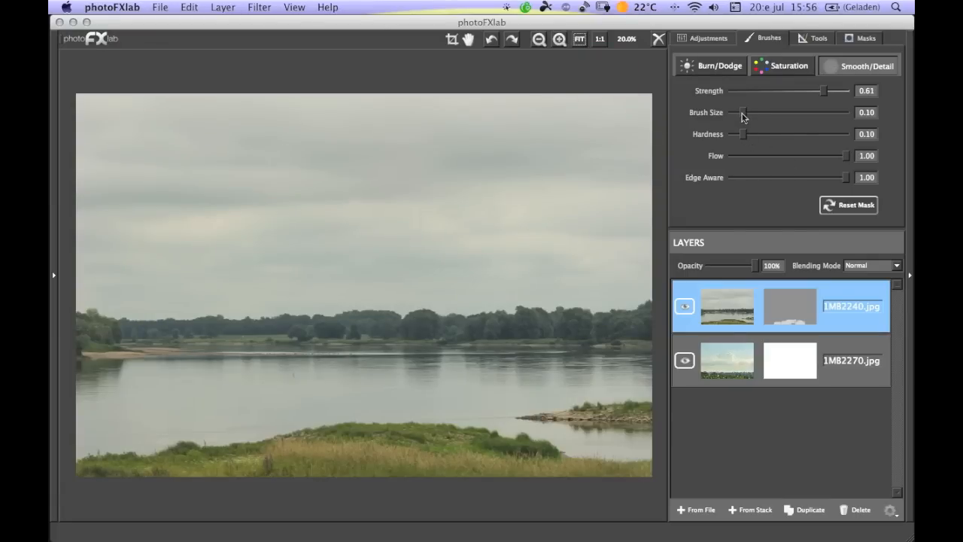
Set the Smooth/Detail brush strength to 0.17 and its Edge Aware value to 0.53
drag(829, 99, 707, 91)
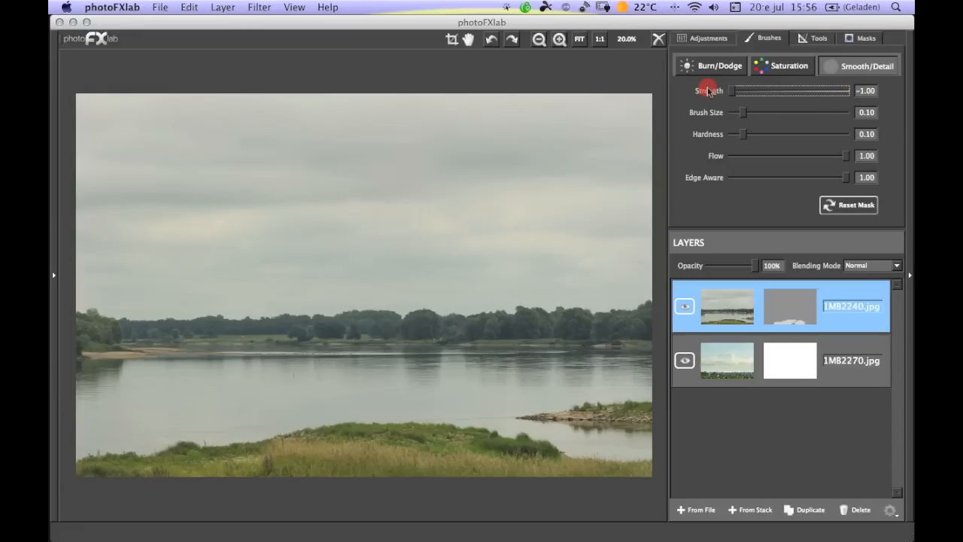
drag(708, 91, 798, 91)
click(848, 182)
drag(849, 183, 781, 179)
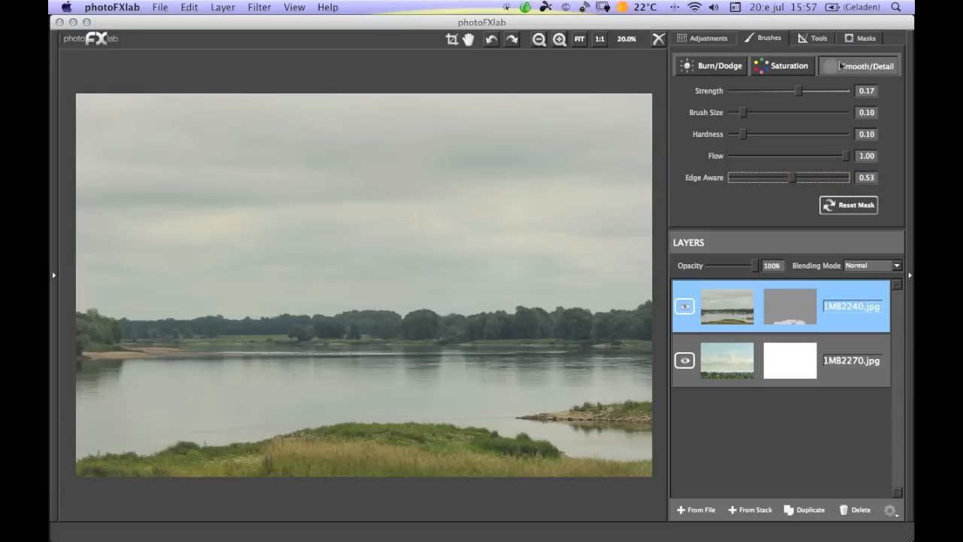
Set up the mask brush for the _1MB2240.jpg layer with value 0, size 0.11, hardness 0.09 and Edge Aware 1.00
click(827, 38)
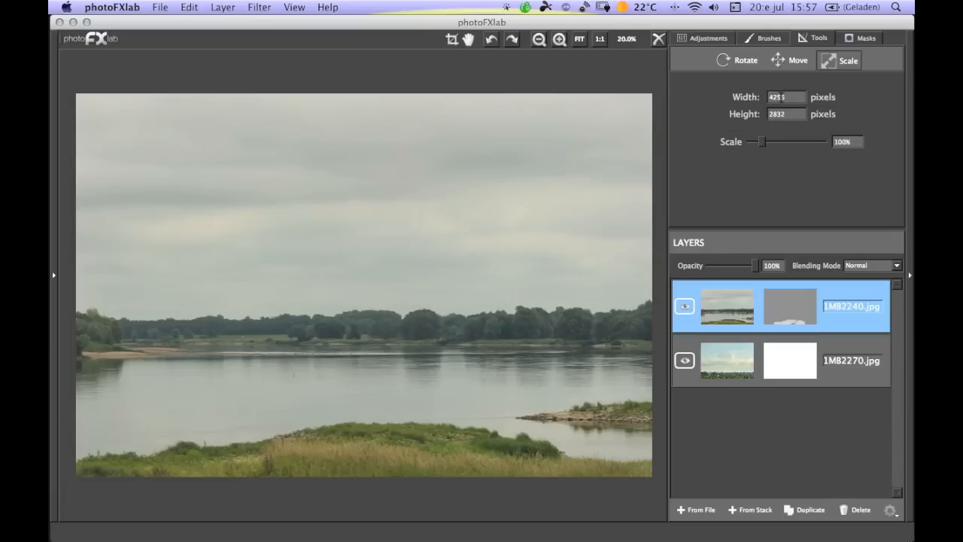
click(864, 38)
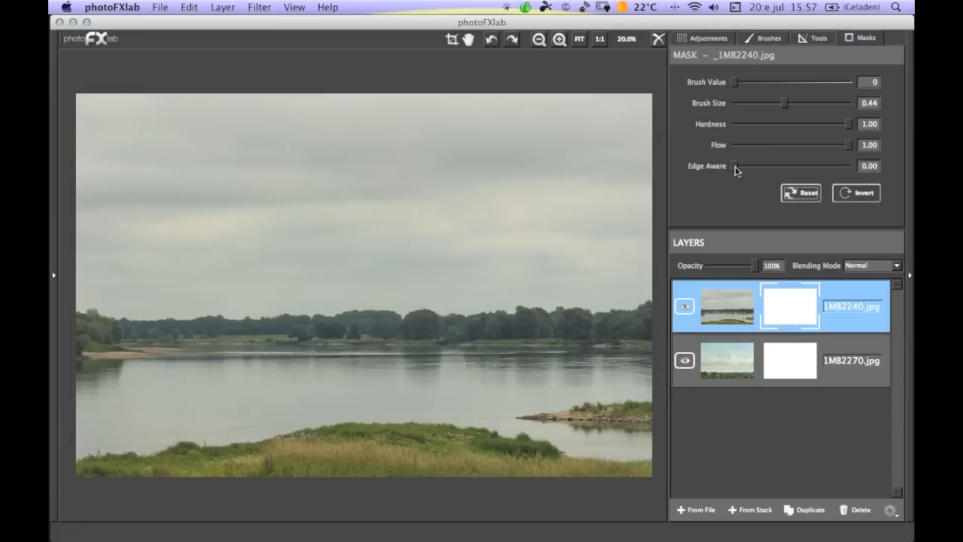
drag(735, 167, 850, 169)
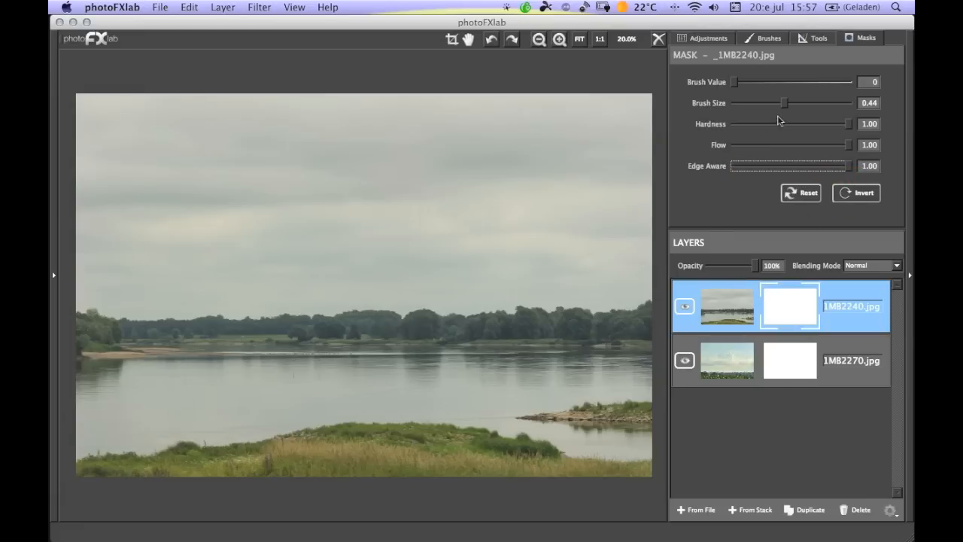
click(735, 83)
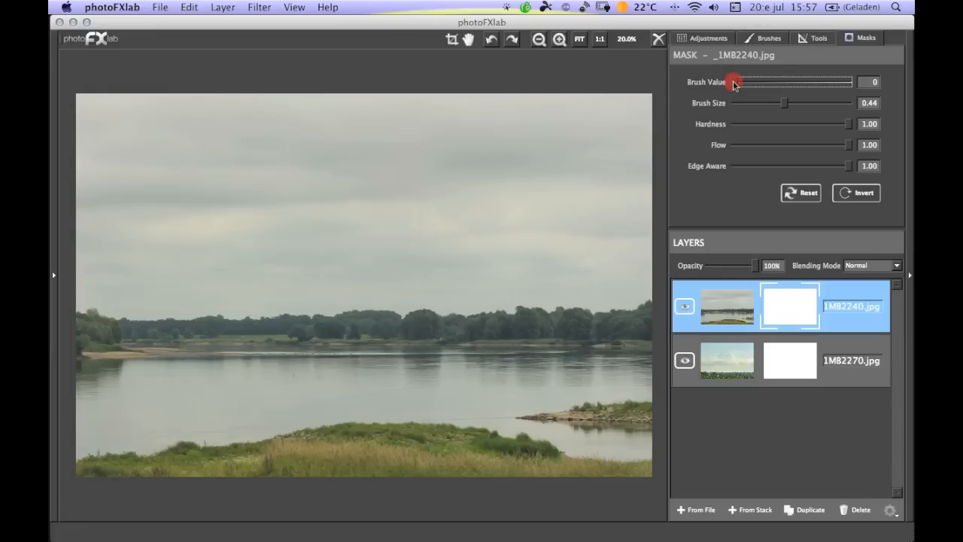
drag(735, 83, 864, 77)
drag(852, 86, 734, 83)
drag(787, 107, 747, 103)
mouse_move(849, 124)
mouse_down()
mouse_move(719, 123)
mouse_move(763, 123)
mouse_move(745, 124)
mouse_up()
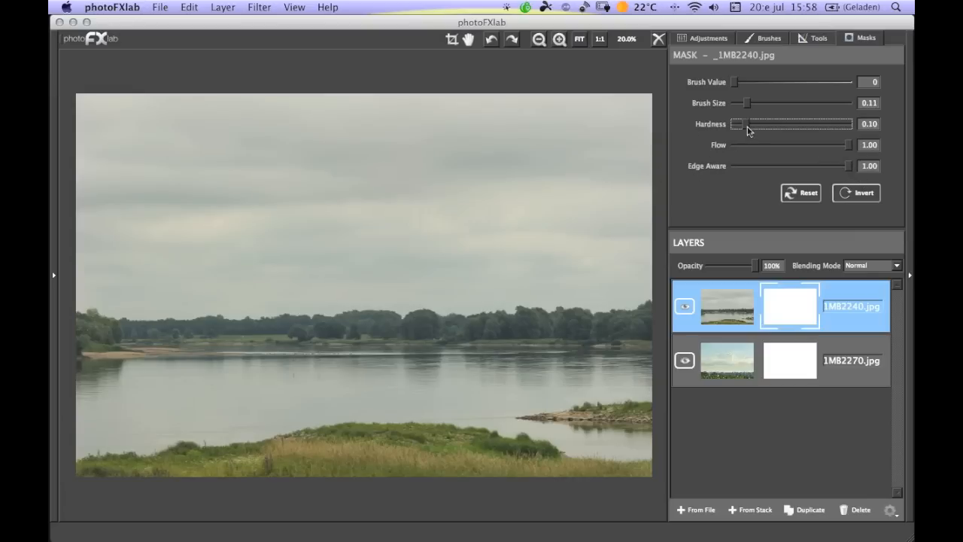
drag(745, 128, 745, 131)
mouse_move(745, 128)
mouse_down()
mouse_move(840, 120)
mouse_move(745, 126)
mouse_up()
click(796, 309)
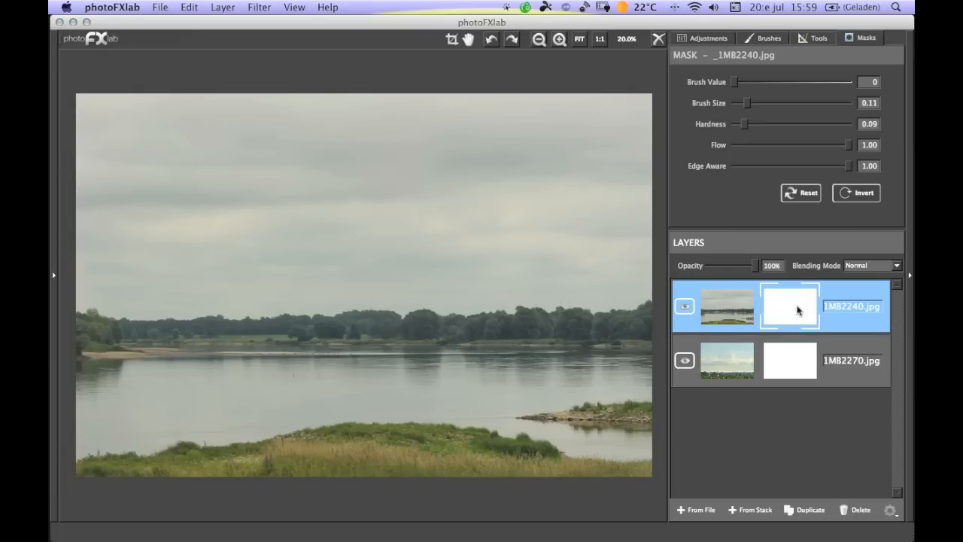
Mask out a strip of grey sky just above the treeline, across the full width of the river photo
mouse_move(258, 311)
mouse_down()
mouse_move(81, 306)
mouse_move(135, 303)
mouse_up()
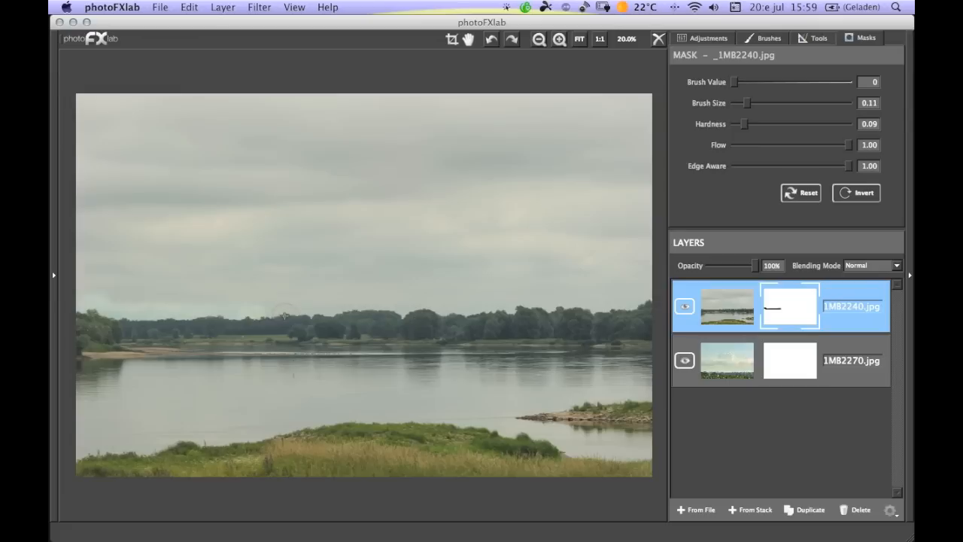
mouse_move(260, 310)
mouse_down()
mouse_move(615, 301)
mouse_move(647, 290)
mouse_up()
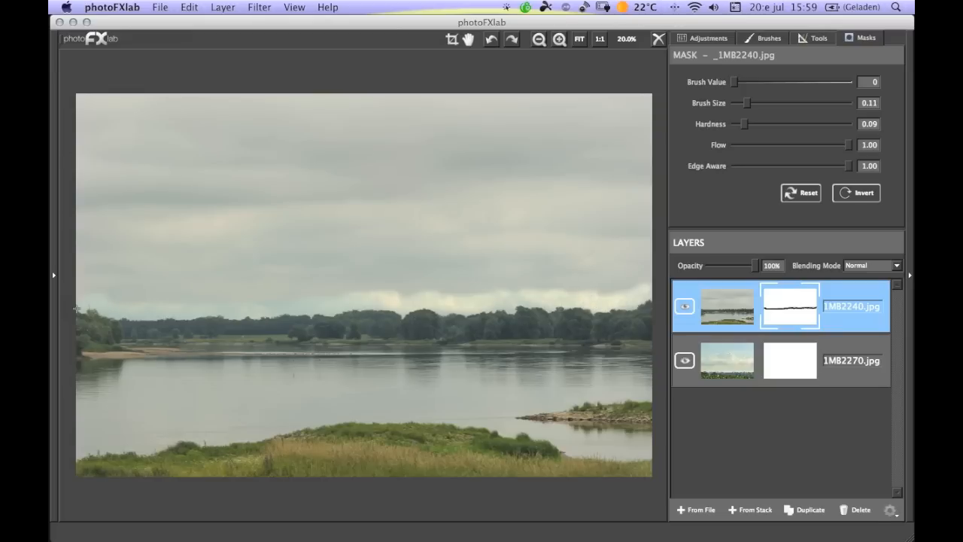
drag(81, 305, 84, 301)
mouse_move(76, 306)
mouse_down()
mouse_move(367, 299)
mouse_move(353, 304)
mouse_move(403, 302)
mouse_move(402, 310)
mouse_move(650, 293)
mouse_up()
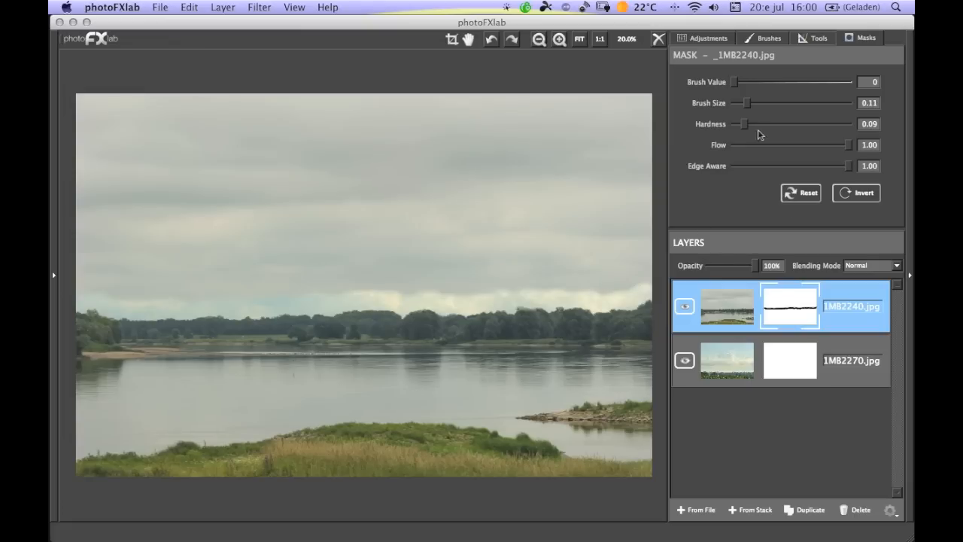
Mask out more grey sky above the treeline strip with Edge Aware 0.00, brush size 0.18 and hardness 1.00
drag(849, 167, 719, 168)
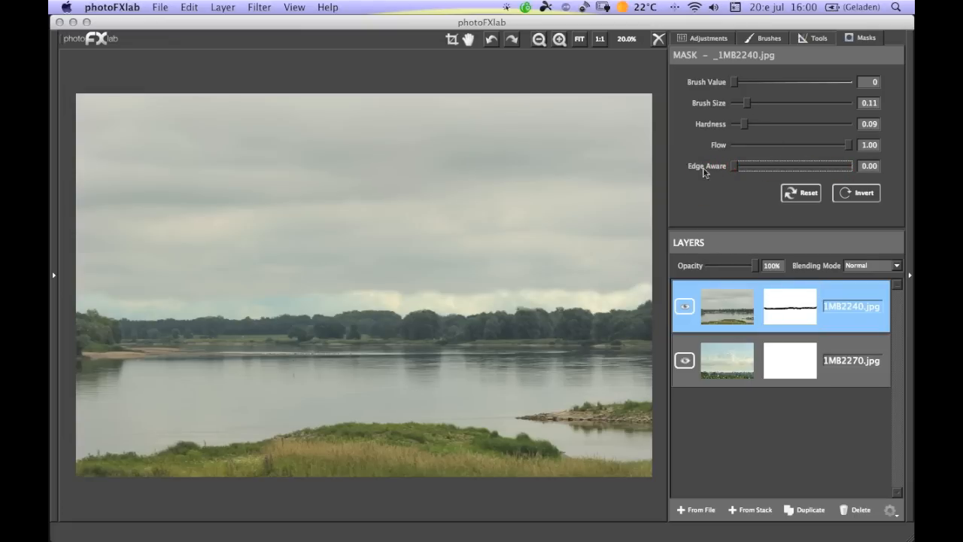
drag(748, 107, 756, 105)
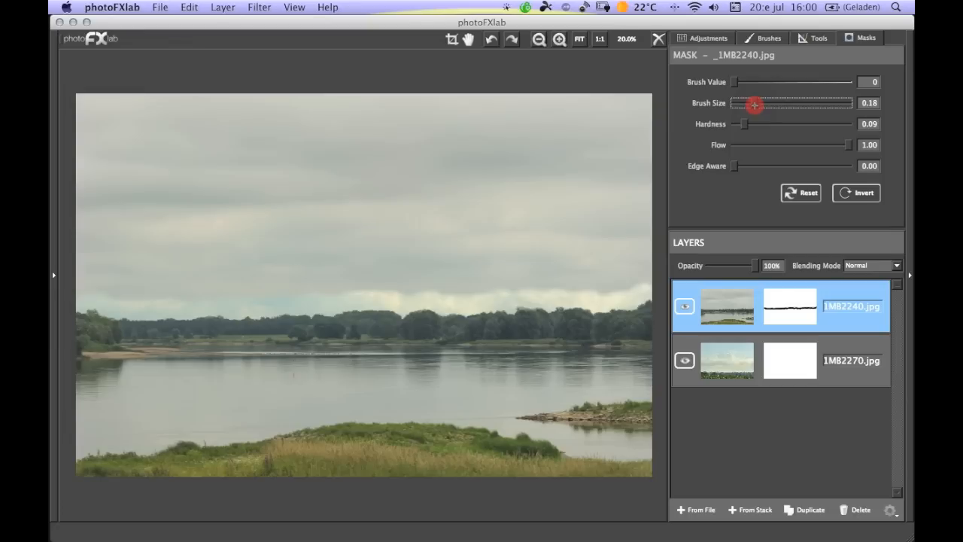
mouse_move(117, 270)
mouse_down()
mouse_move(84, 284)
mouse_move(124, 278)
mouse_up()
drag(744, 125, 850, 128)
mouse_move(141, 265)
mouse_down()
mouse_move(88, 282)
mouse_move(504, 282)
mouse_move(644, 267)
mouse_move(524, 259)
mouse_move(283, 266)
mouse_move(292, 253)
mouse_move(267, 252)
mouse_up()
Mask out the rest of the grey sky with brush size 0.63, then reduce the brush size to 0.33
drag(754, 103, 805, 102)
mouse_move(604, 195)
mouse_down()
mouse_move(608, 160)
mouse_move(597, 154)
mouse_move(614, 145)
mouse_move(593, 166)
mouse_move(579, 151)
mouse_move(486, 188)
mouse_move(236, 205)
mouse_move(144, 225)
mouse_move(107, 208)
mouse_move(105, 121)
mouse_move(587, 124)
mouse_move(627, 136)
mouse_move(587, 200)
mouse_move(457, 184)
mouse_move(178, 187)
mouse_move(131, 169)
mouse_move(134, 191)
mouse_move(114, 222)
mouse_move(455, 197)
mouse_up()
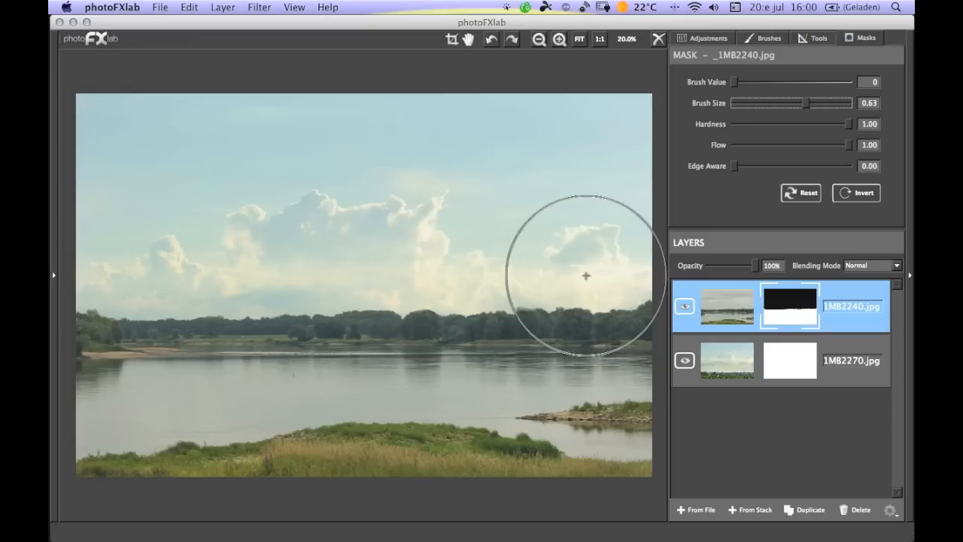
drag(806, 107, 772, 103)
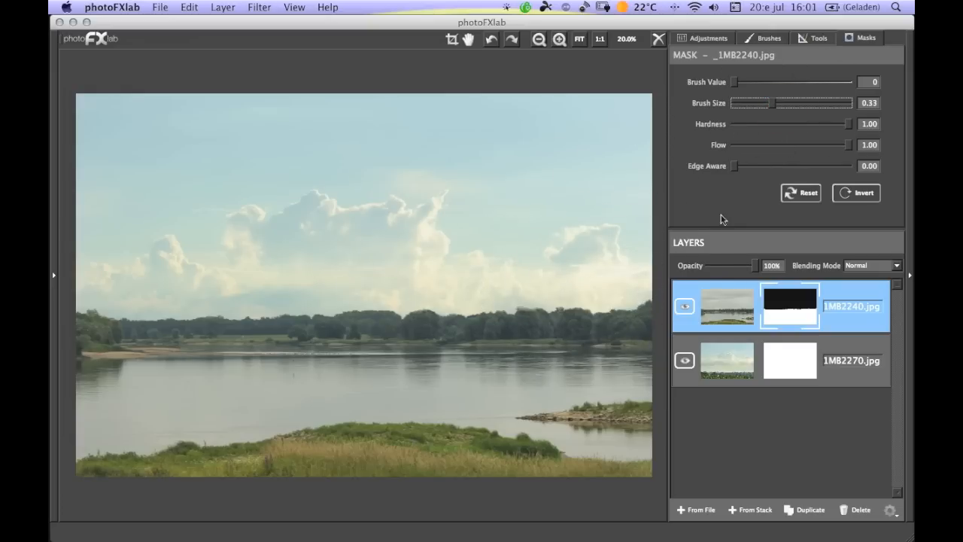
Move the _1MB2270.jpg sky layer up and slightly to the right so its clouds sit higher above the trees
click(810, 41)
click(843, 64)
click(751, 352)
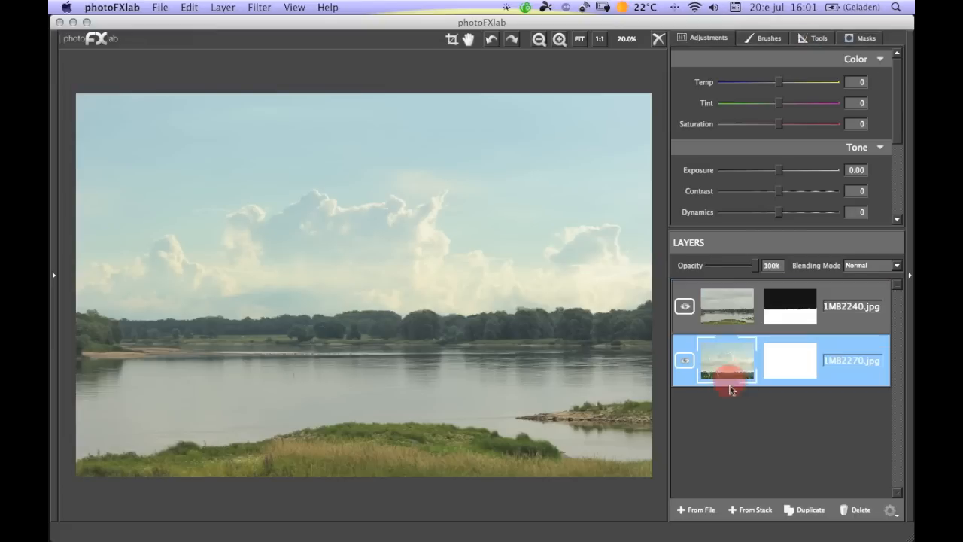
click(814, 37)
mouse_move(759, 143)
mouse_down()
mouse_move(772, 144)
mouse_move(757, 143)
mouse_up()
click(787, 61)
drag(456, 245, 510, 192)
Scale the sky layer to 126% so it covers the empty strip along the photo's left edge
click(842, 60)
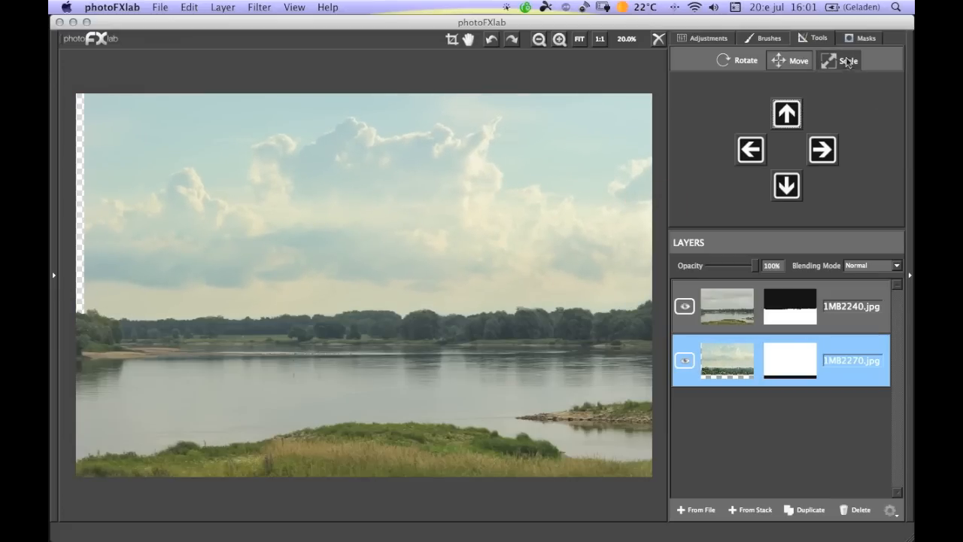
click(767, 147)
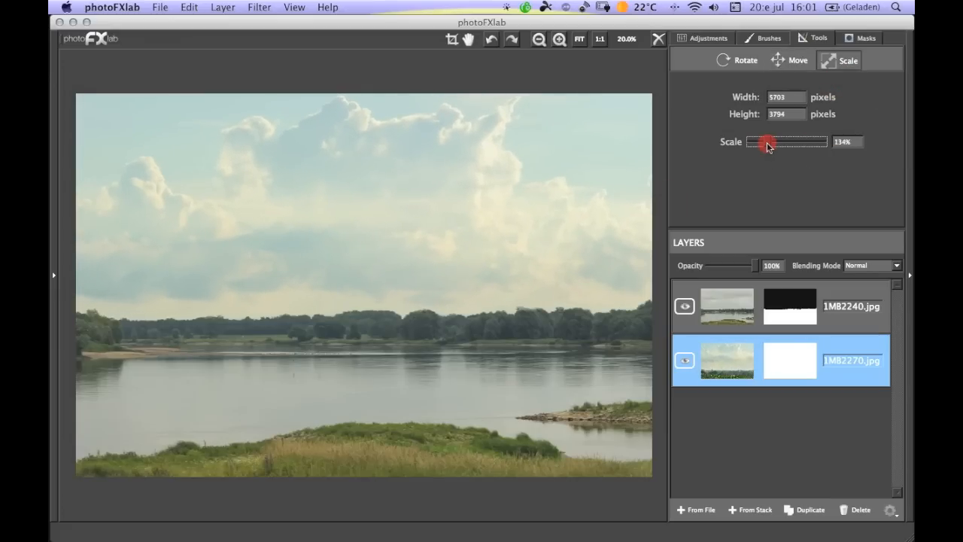
drag(767, 144, 765, 144)
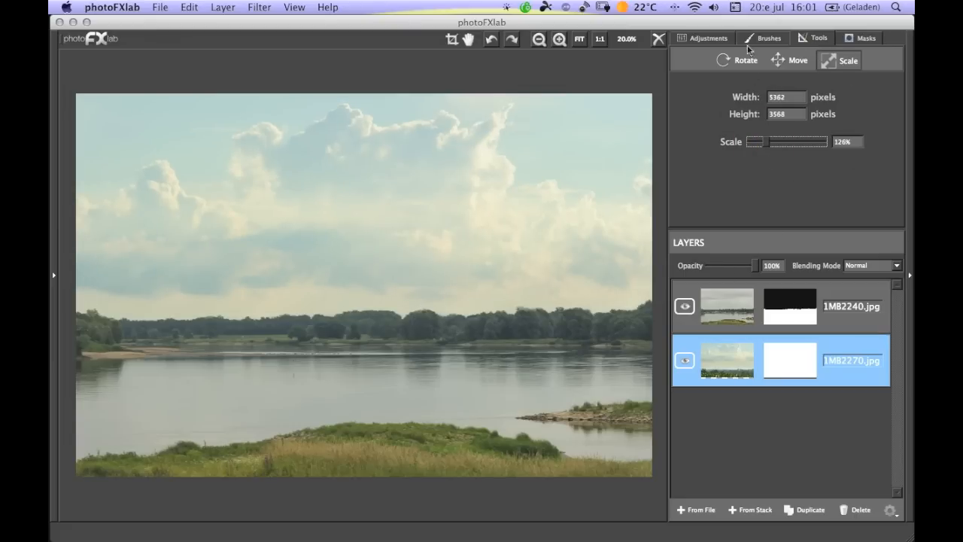
Adjust the sky layer with Dynamics 30, Exposure -0.09, Saturation 10 and Temp -1
click(706, 38)
drag(782, 215, 796, 214)
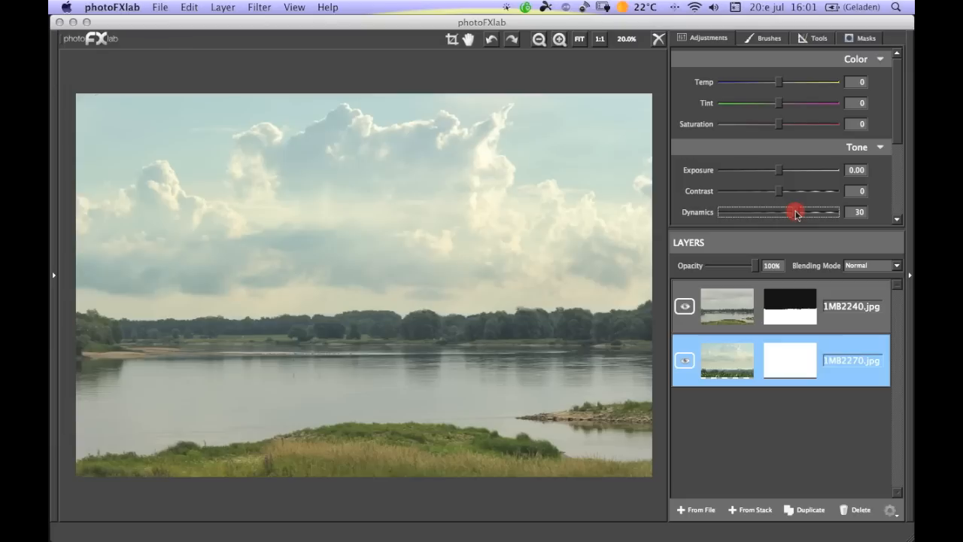
drag(778, 170, 776, 170)
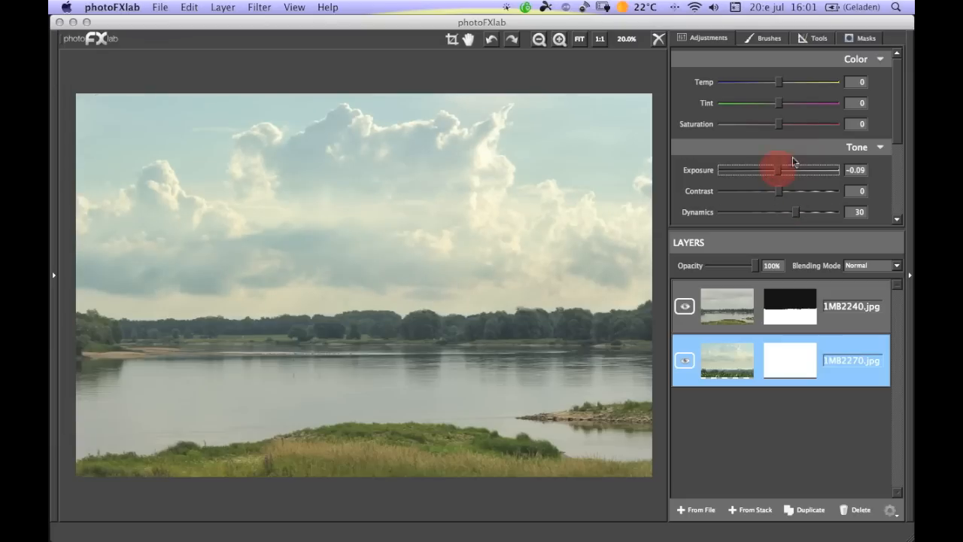
drag(779, 124, 782, 129)
drag(780, 86, 779, 85)
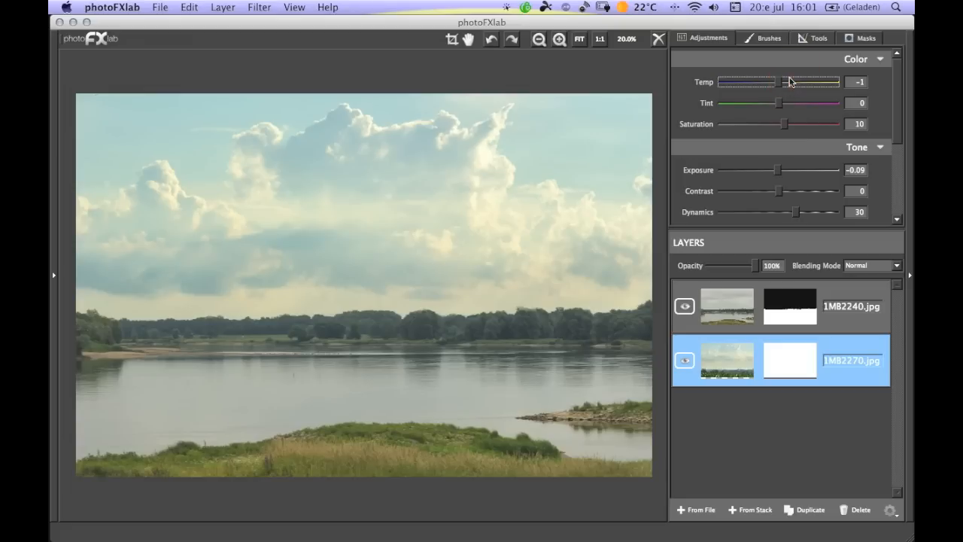
Warm and brighten the _1MB2240.jpg river layer with Temp 12, Saturation 10, Contrast 21, Dynamics 25 and Exposure 1.51
click(720, 311)
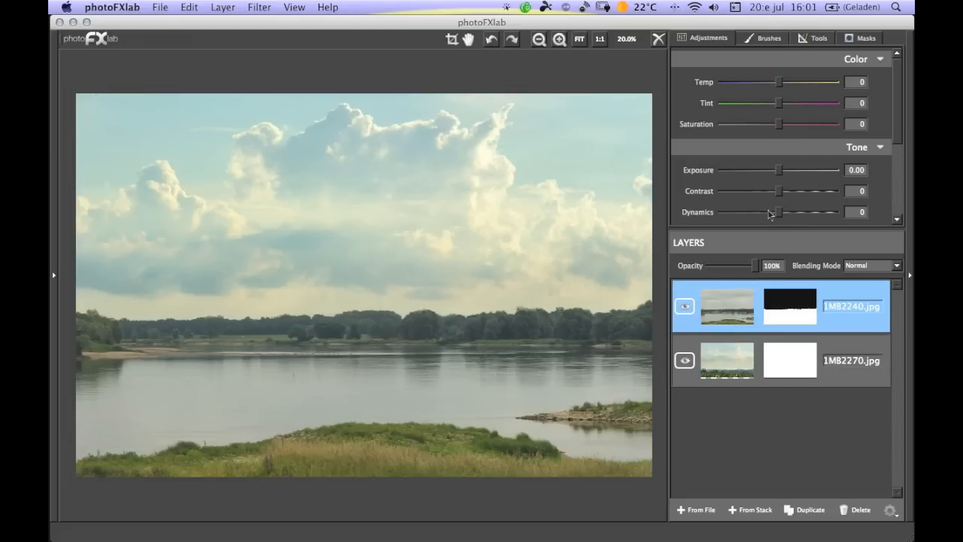
drag(779, 87, 780, 86)
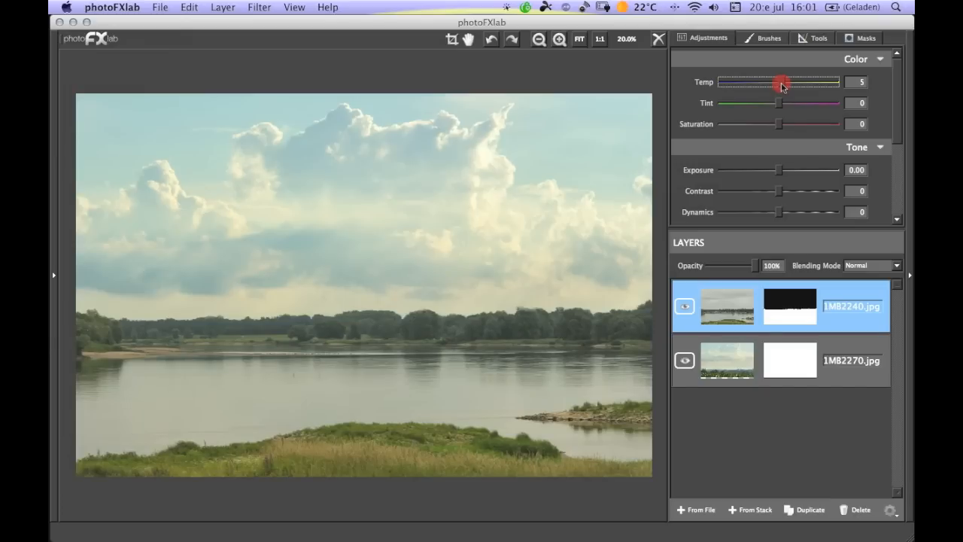
drag(784, 86, 786, 88)
drag(780, 124, 783, 128)
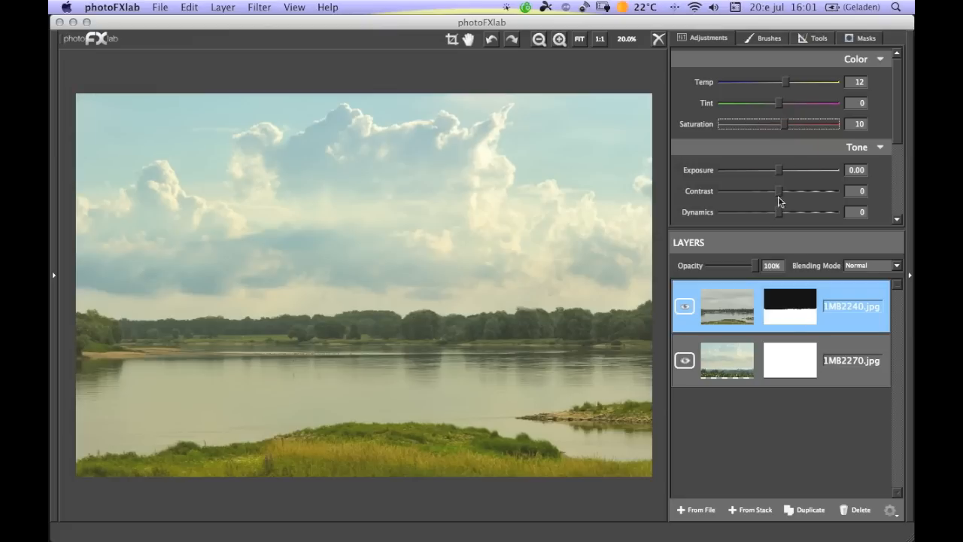
drag(780, 193, 792, 215)
mouse_move(780, 170)
mouse_down()
mouse_move(790, 170)
mouse_move(791, 191)
mouse_move(797, 176)
mouse_up()
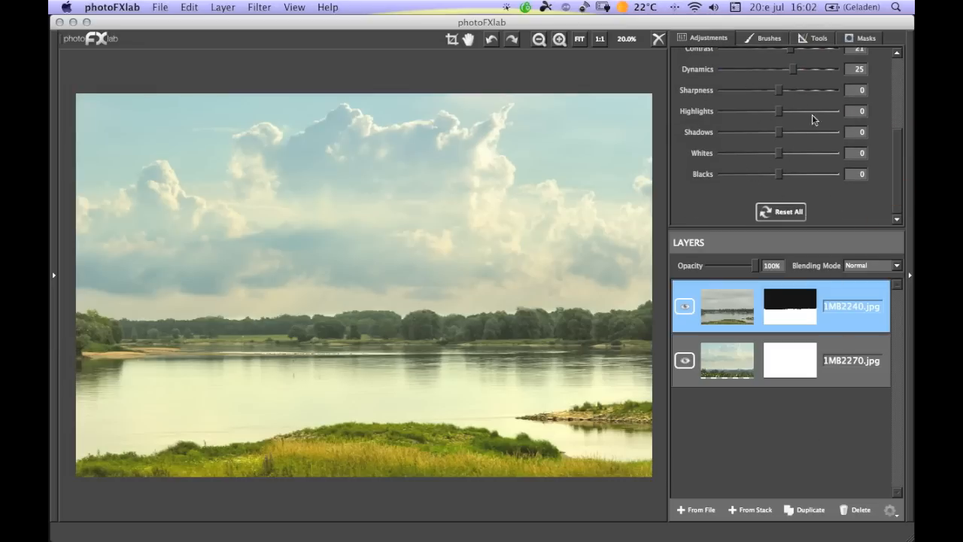
Tone down the sky layer's bright areas with Whites -15 and Highlights -27
click(729, 355)
click(777, 155)
drag(777, 156, 771, 156)
drag(783, 114, 759, 112)
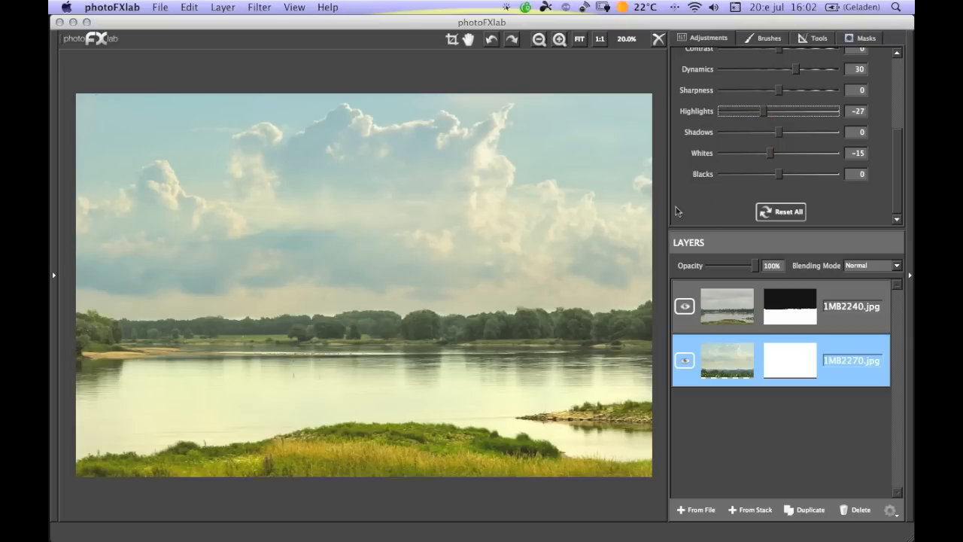
Set the river layer's Shadows to 22 and Blacks to -18
click(720, 287)
drag(780, 132, 792, 136)
drag(779, 174, 769, 177)
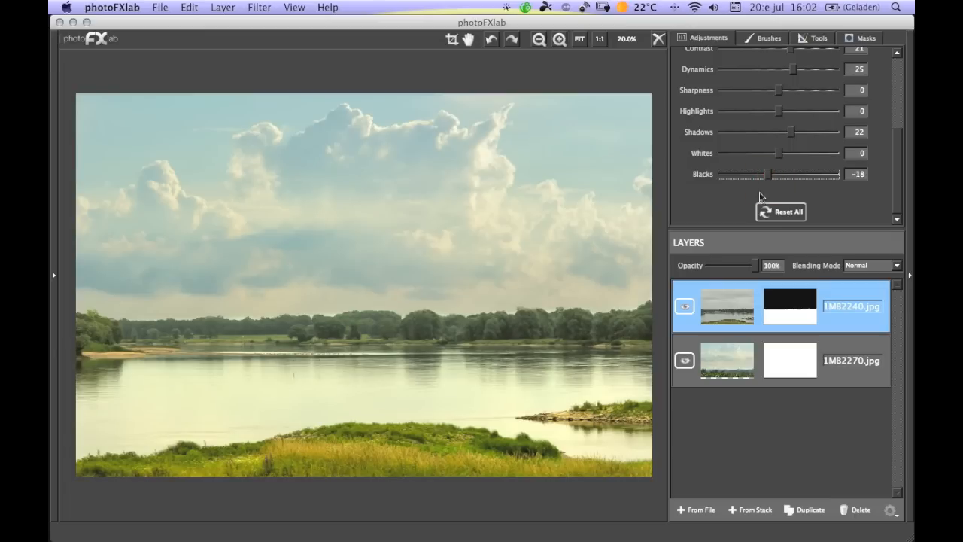
Enlarge the adjustments area to view the river layer's tone settings from Exposure down to Blacks
click(845, 232)
drag(848, 229, 843, 339)
drag(899, 271, 904, 209)
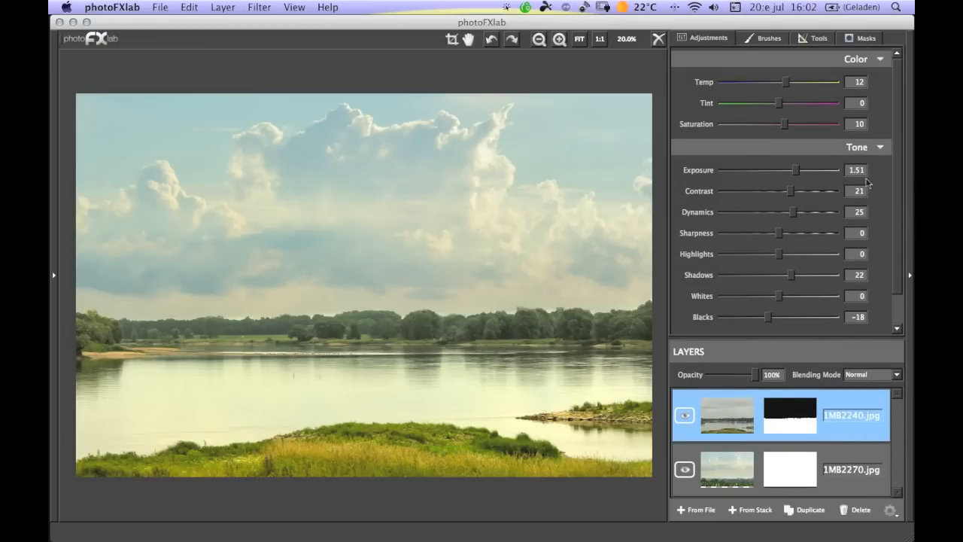
Look over the layer scaling options, the effect presets and the list of Topaz plugins
click(780, 42)
click(813, 39)
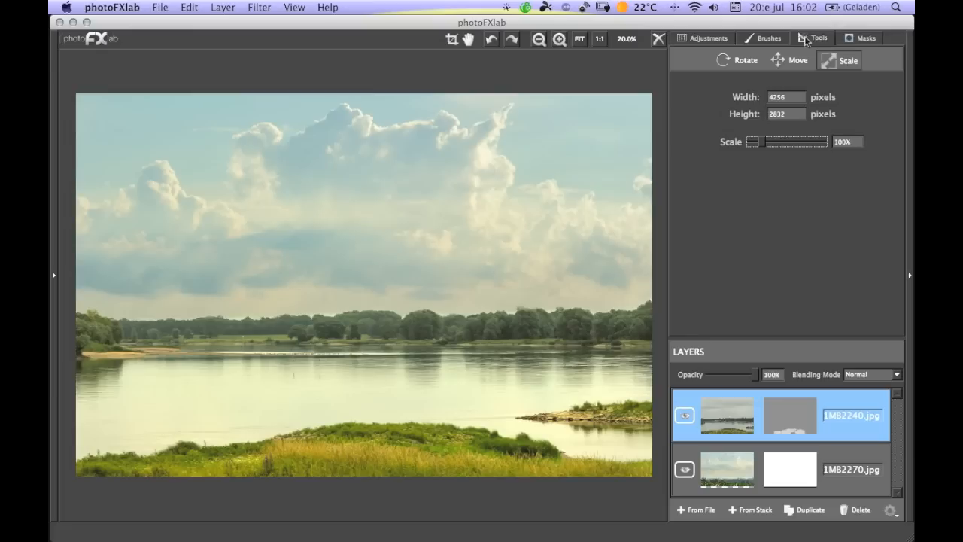
click(56, 276)
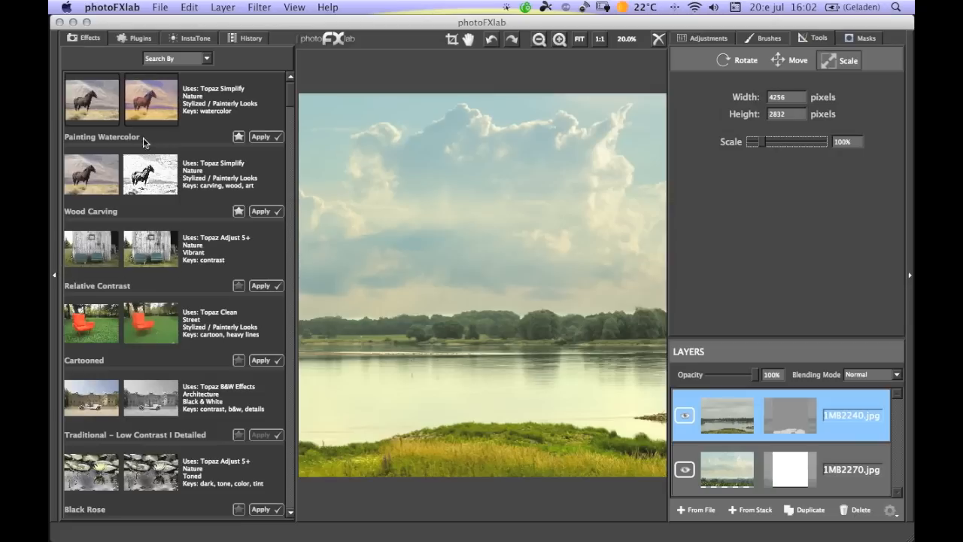
click(140, 43)
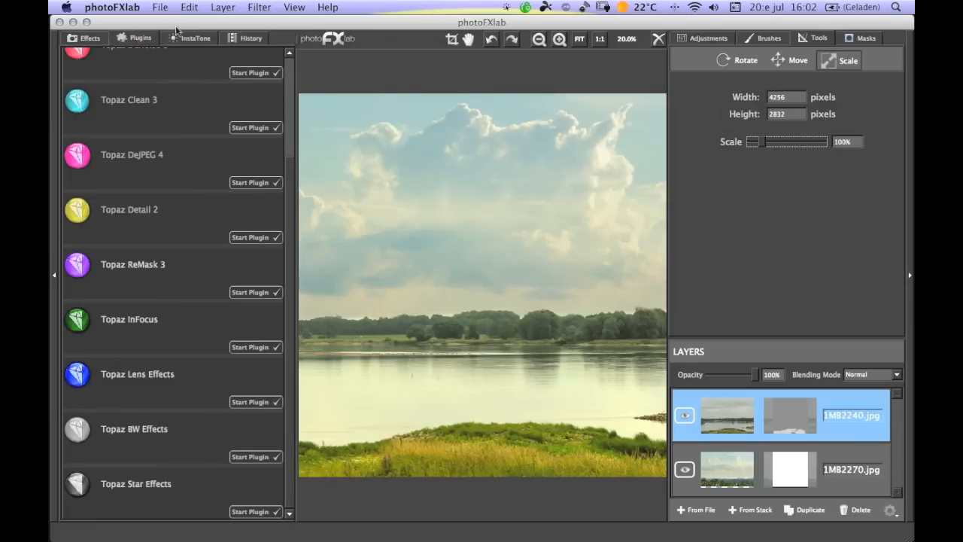
click(55, 277)
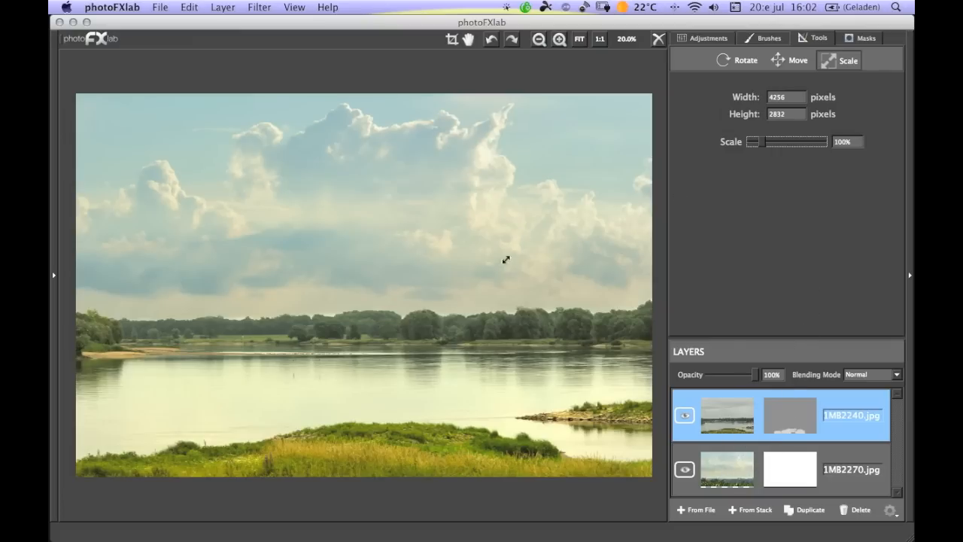
click(860, 40)
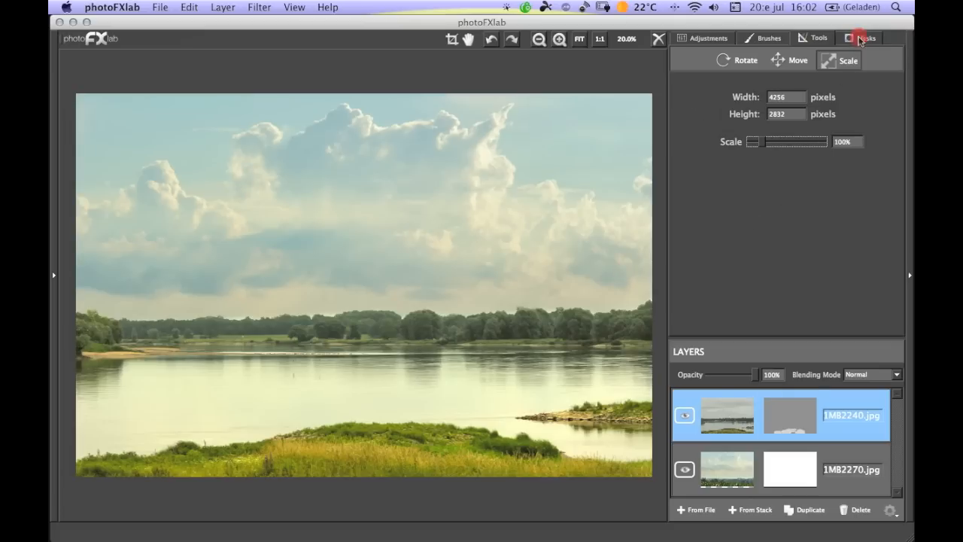